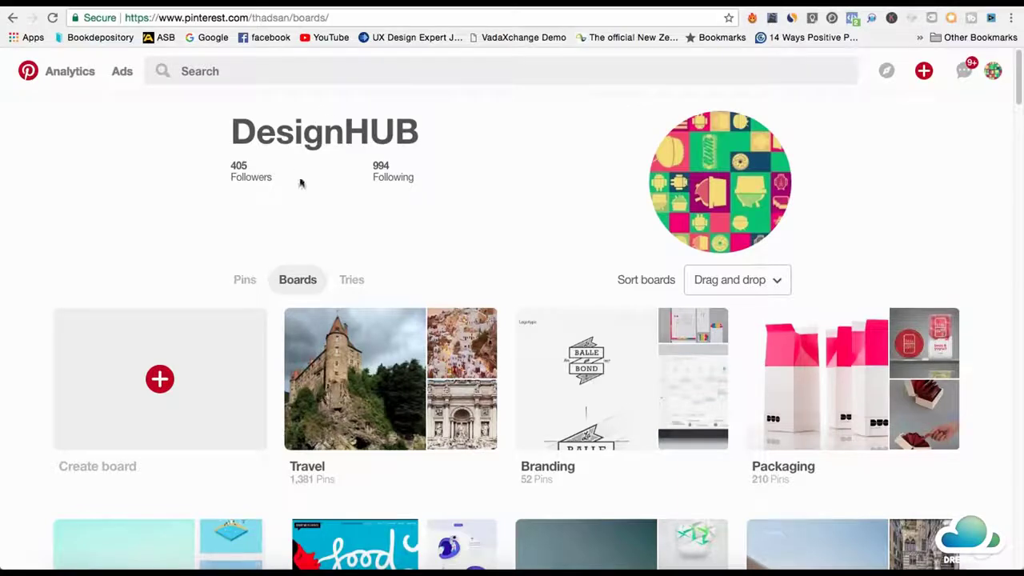
# Look over the design boards collected on the DesignHUB profile page.
pyautogui.scroll(-1, 301, 184)
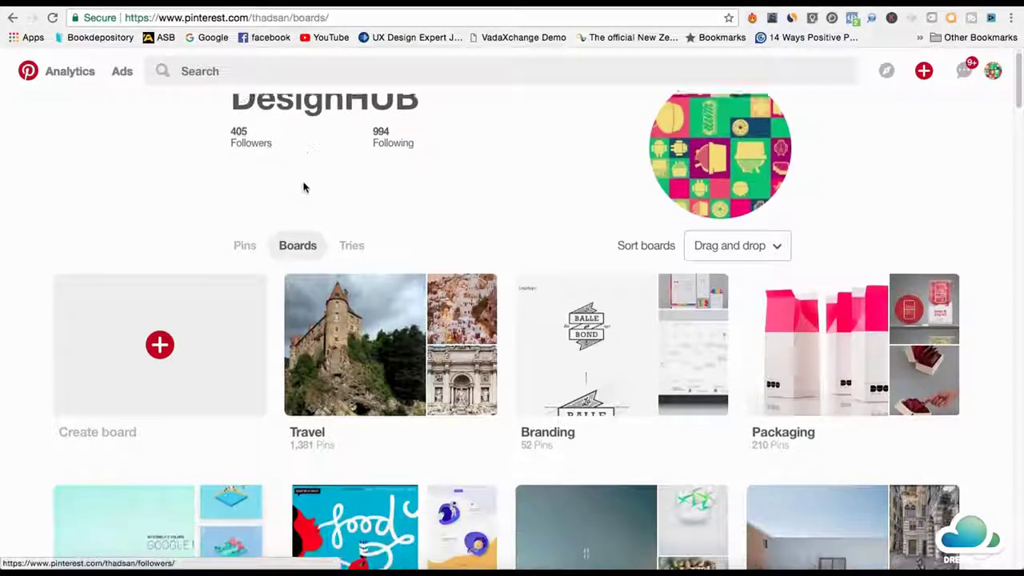
pyautogui.scroll(-3, 520, 260)
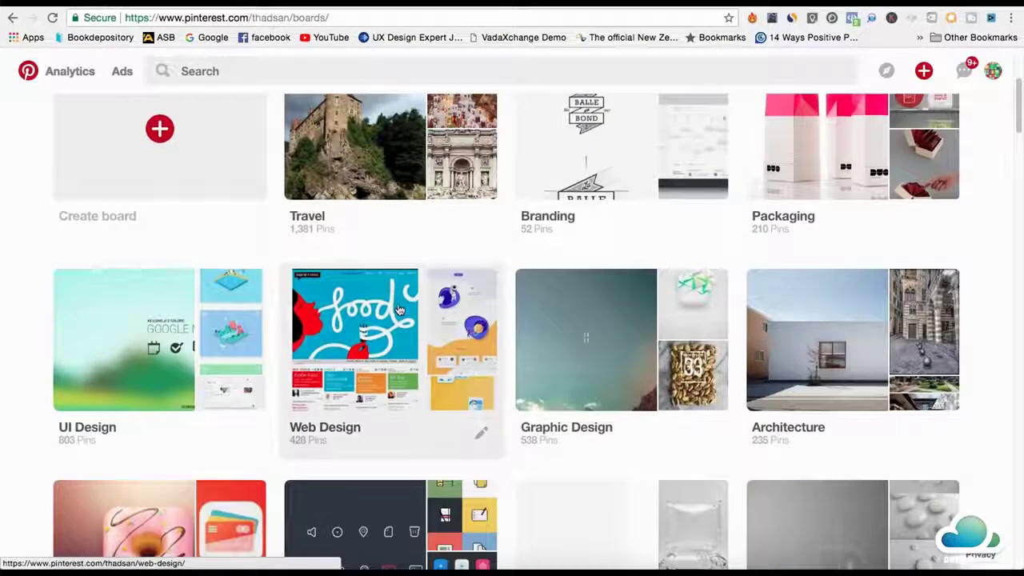
pyautogui.scroll(-2, 400, 311)
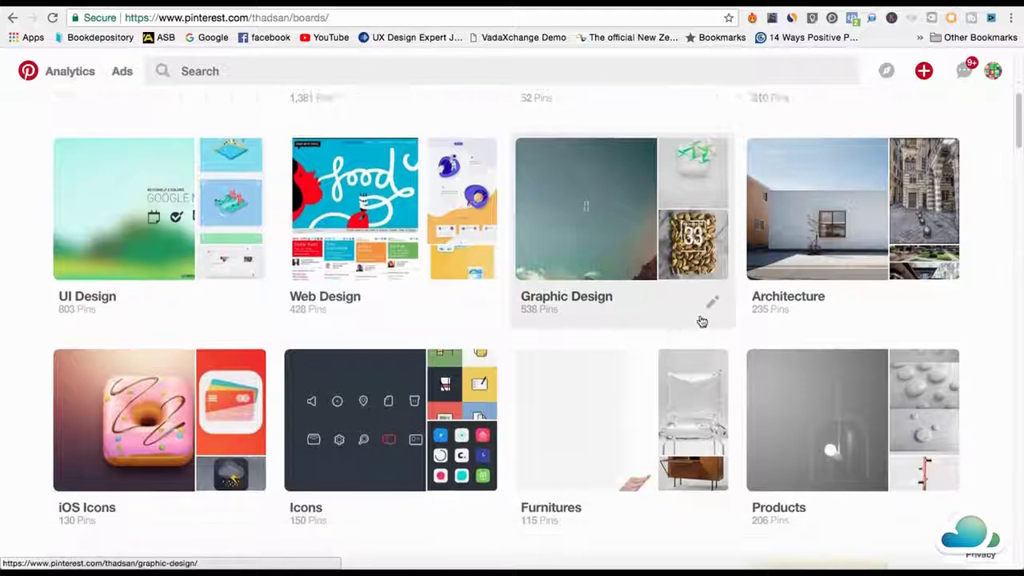
pyautogui.scroll(-1, 688, 320)
pyautogui.scroll(6, 648, 316)
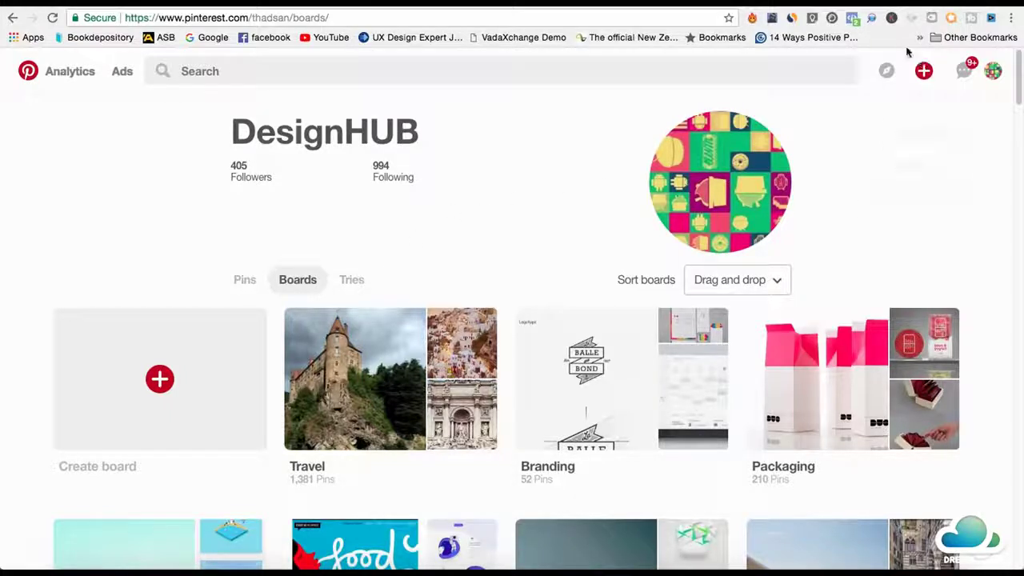
# Go back to the home feed, run the recent search "web design" and filter its results to boards.
pyautogui.hotkey('alt', 'Left')
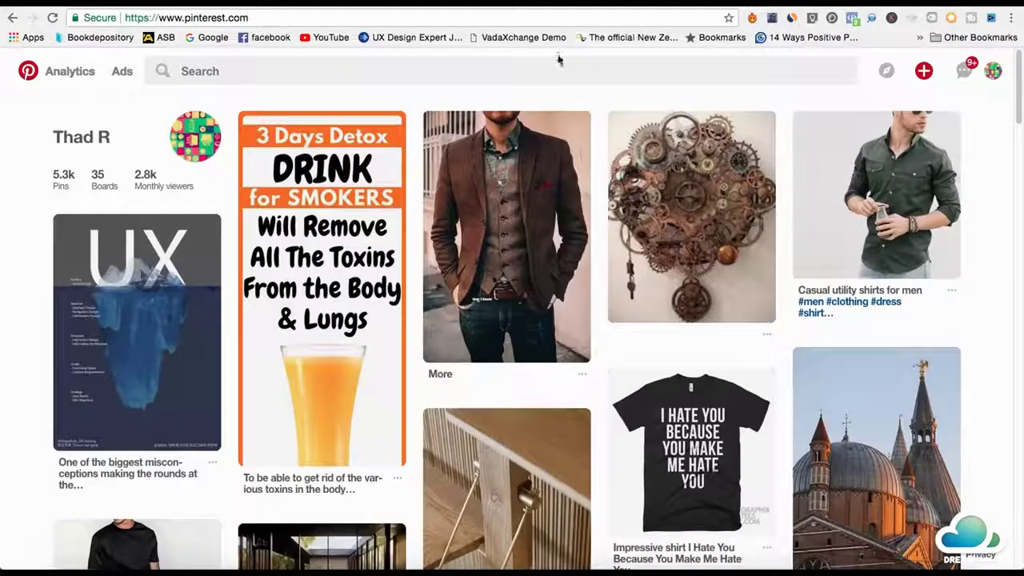
pyautogui.click(543, 79)
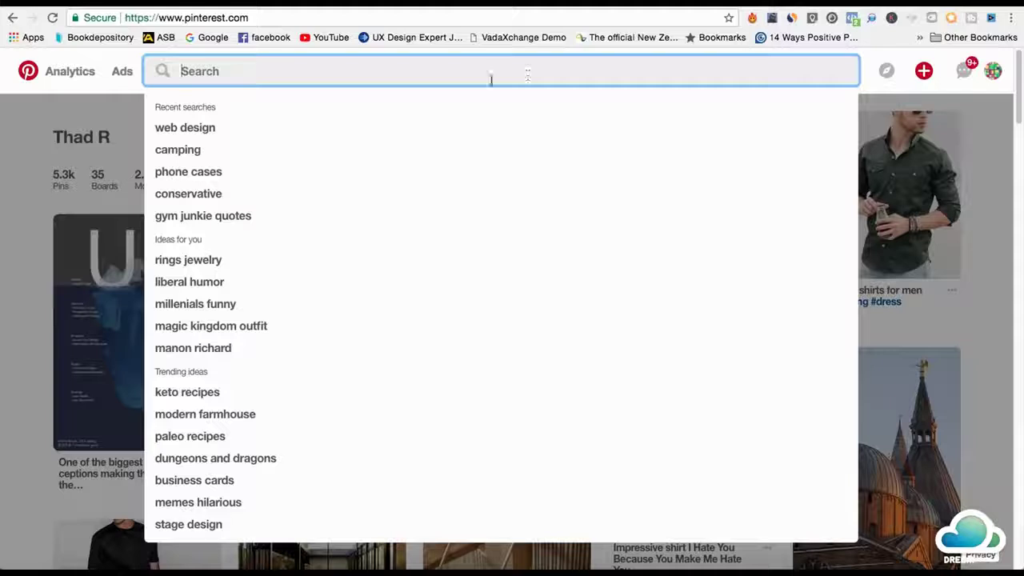
pyautogui.click(205, 130)
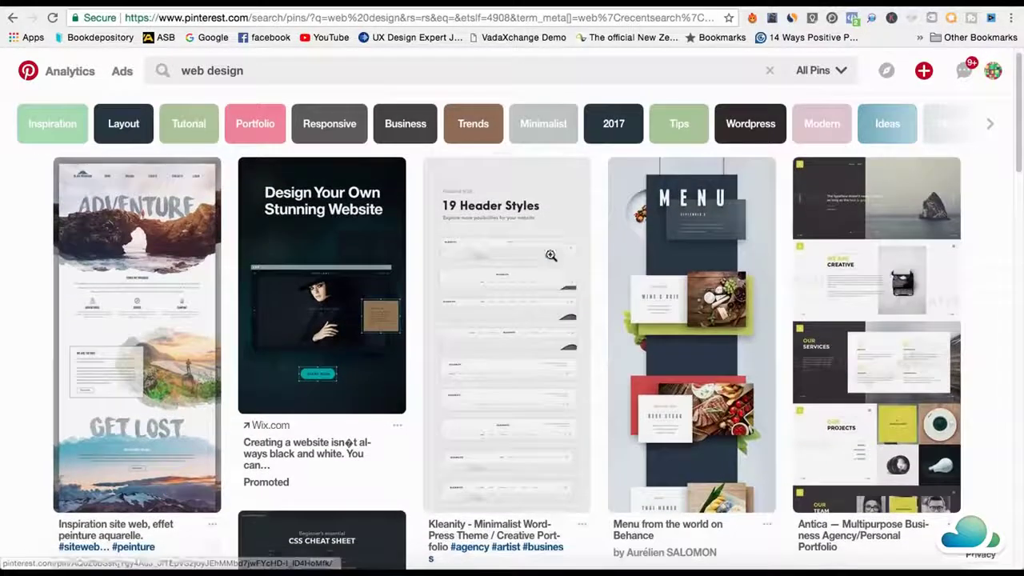
pyautogui.scroll(-2, 525, 252)
pyautogui.scroll(-3, 411, 247)
pyautogui.scroll(-2, 413, 250)
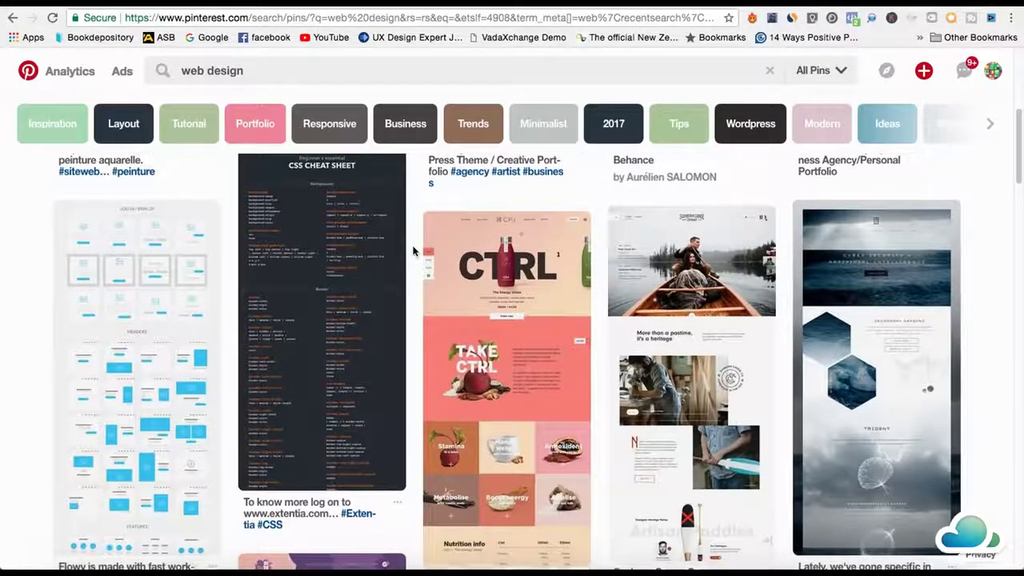
pyautogui.scroll(5, 512, 176)
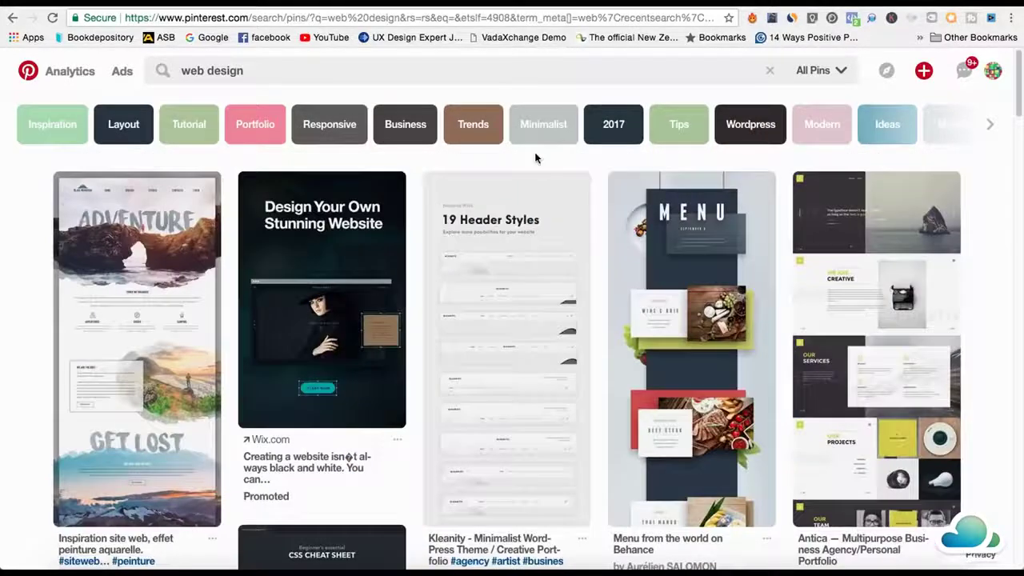
pyautogui.click(817, 70)
pyautogui.click(800, 231)
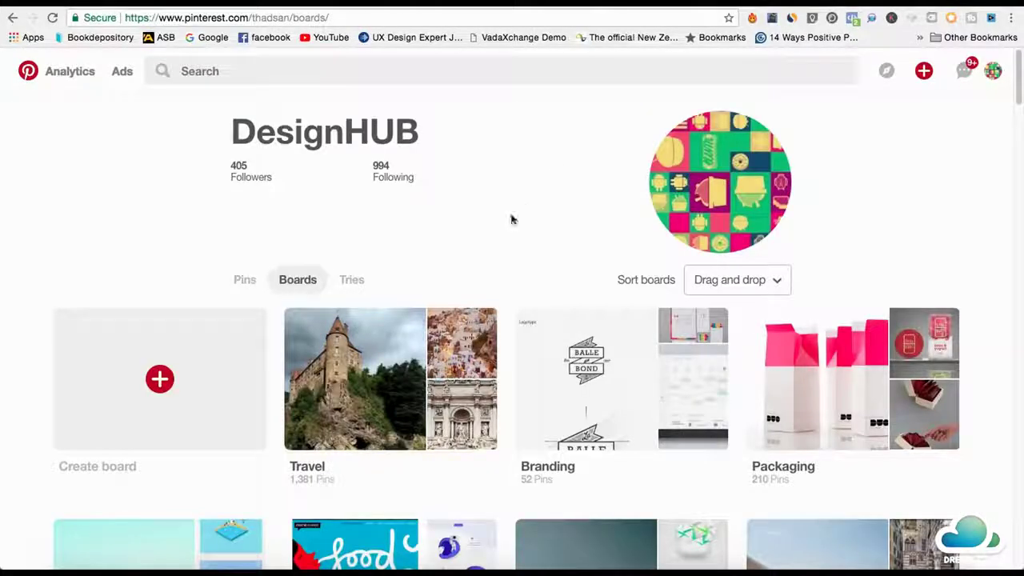
# Examine how the profile's boards are organised by subject, such as UI Design, Web Design, Graphic Design and Icons.
pyautogui.scroll(-3, 448, 248)
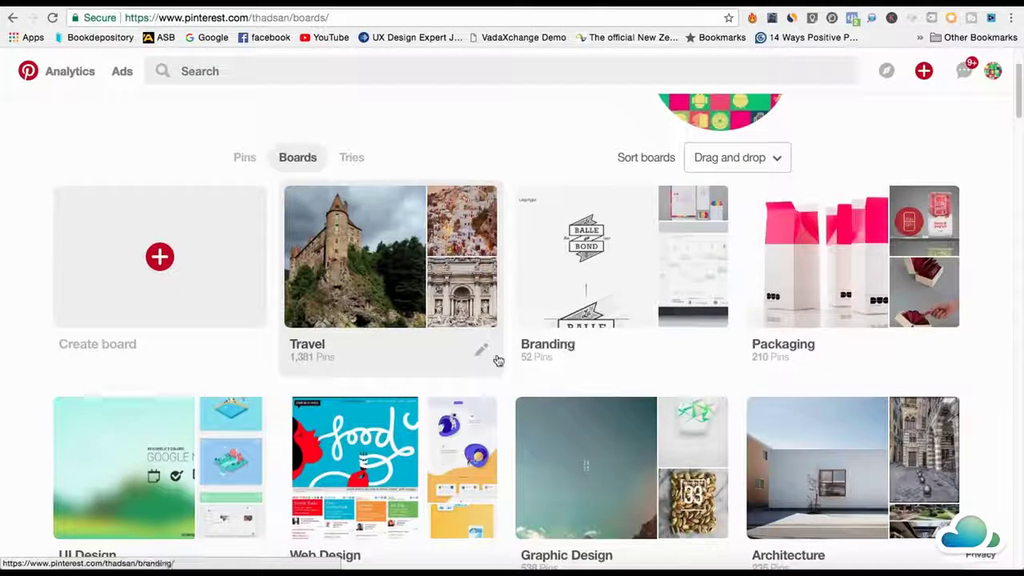
pyautogui.scroll(-3, 374, 422)
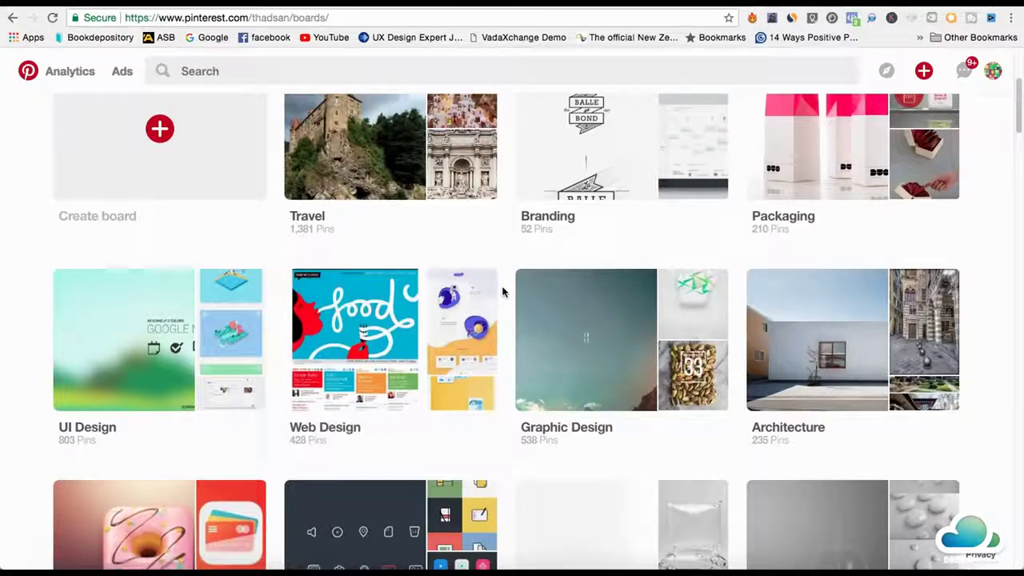
pyautogui.scroll(5, 499, 269)
pyautogui.scroll(-3, 516, 272)
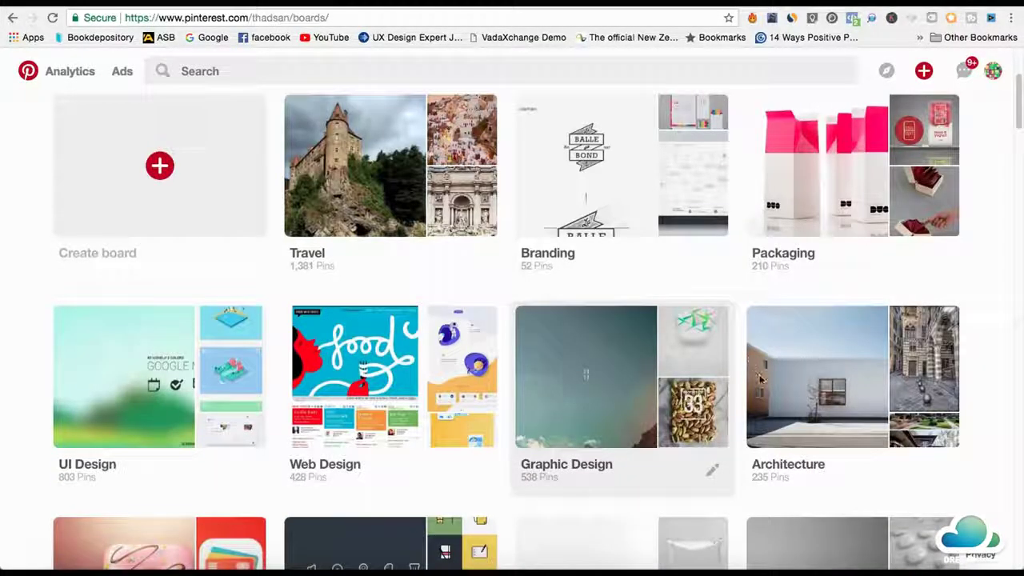
pyautogui.scroll(-2, 564, 436)
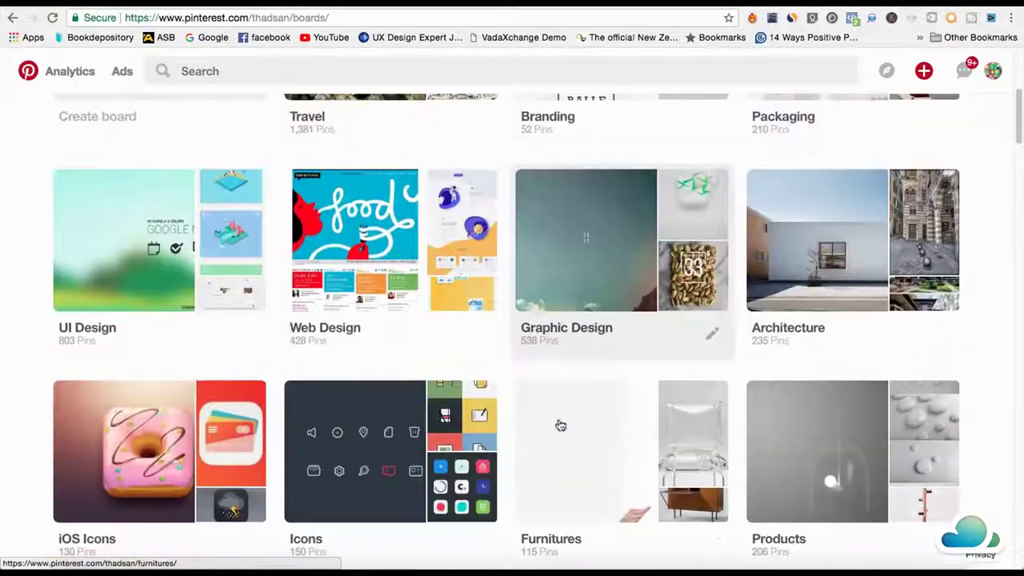
pyautogui.scroll(-2, 409, 402)
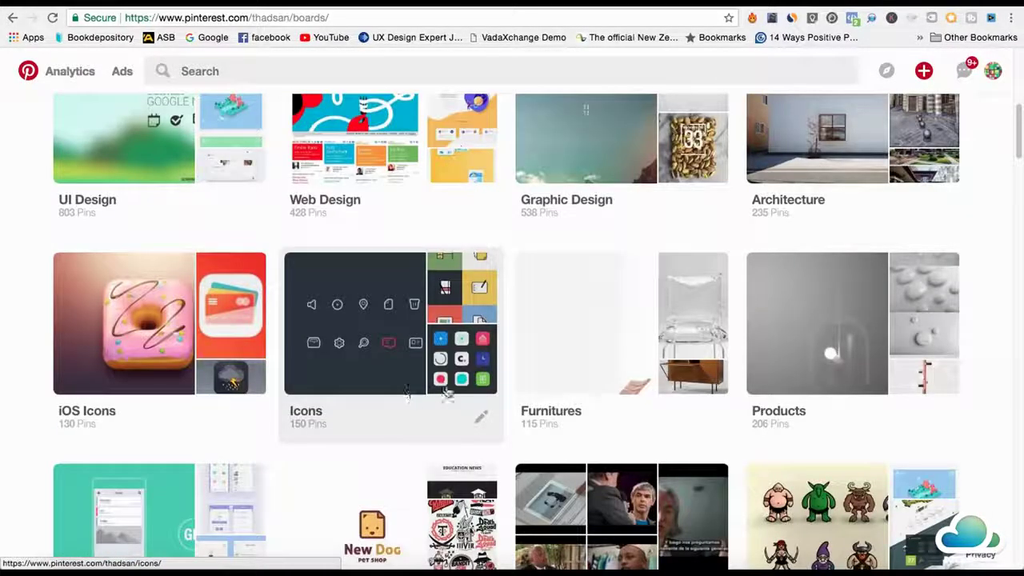
pyautogui.scroll(6, 644, 352)
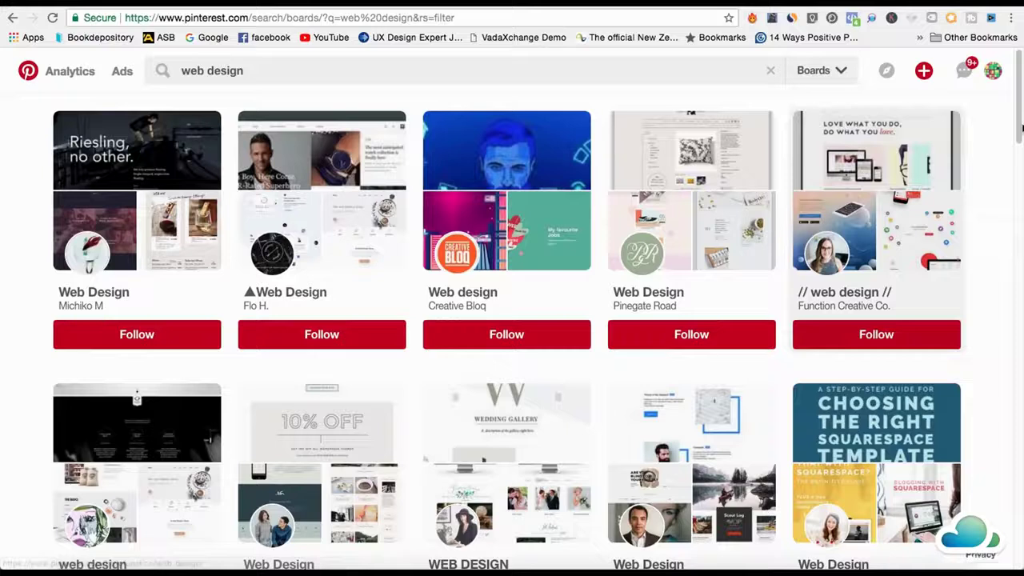
# Open Creative Bloq's Web design board from the results, look through its pins and return to the results.
pyautogui.click(810, 71)
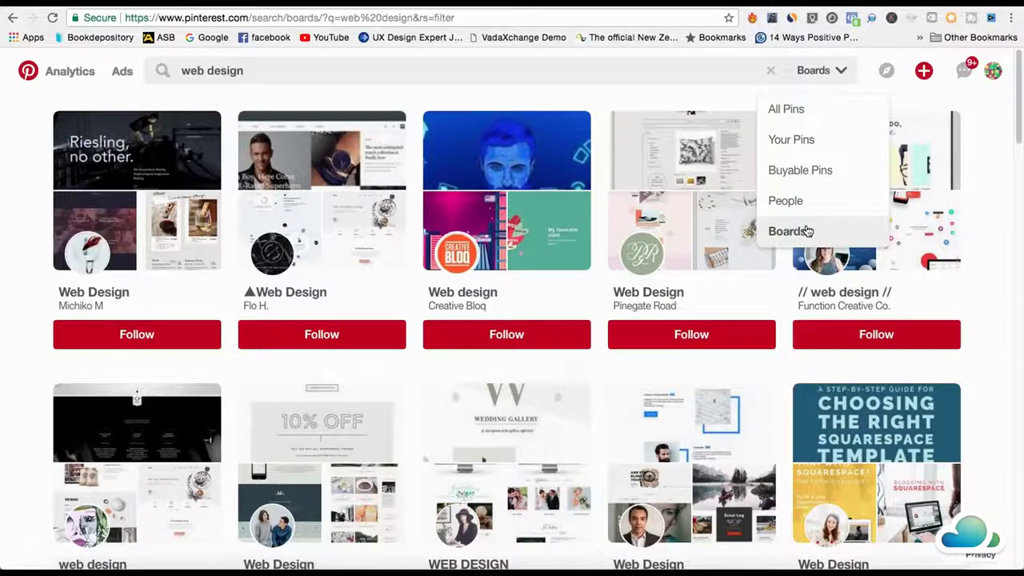
pyautogui.click(552, 236)
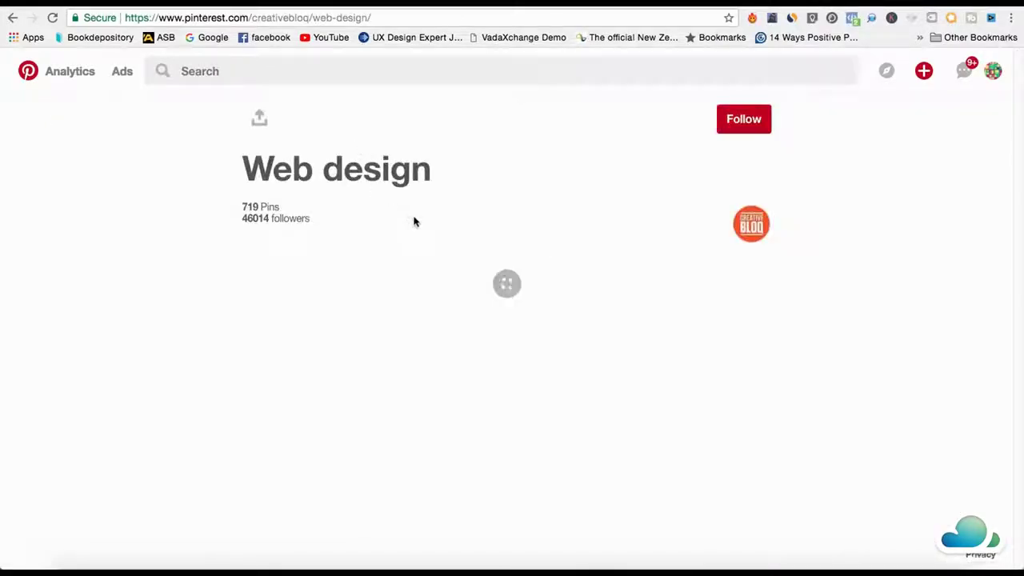
pyautogui.scroll(-2, 494, 211)
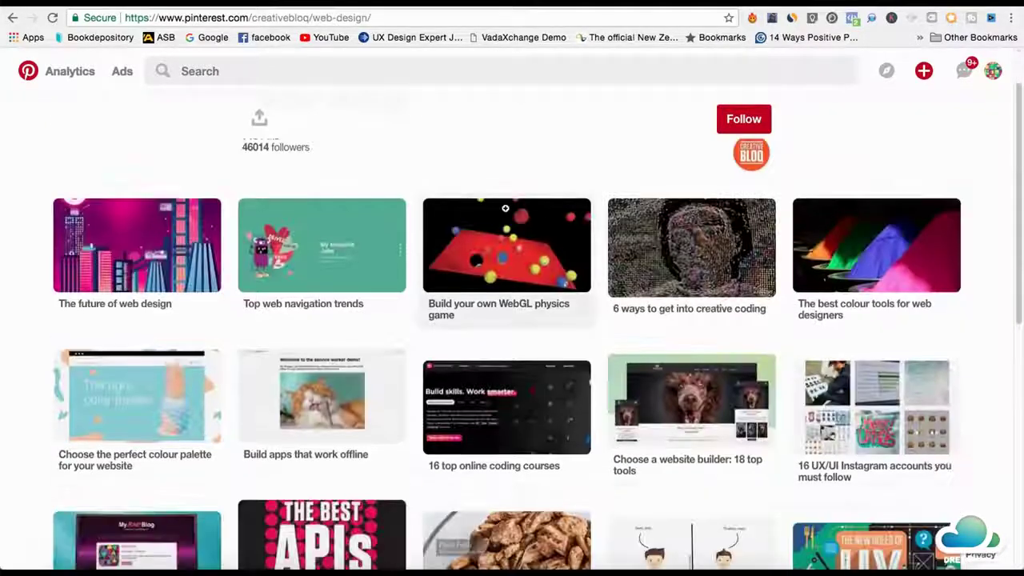
pyautogui.scroll(-3, 604, 339)
pyautogui.scroll(5, 599, 333)
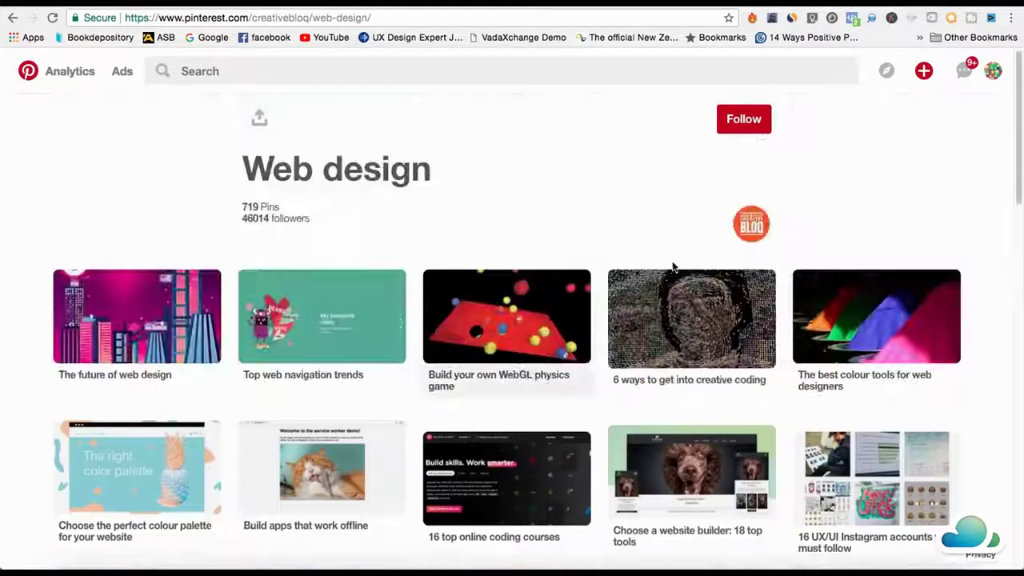
pyautogui.click(13, 20)
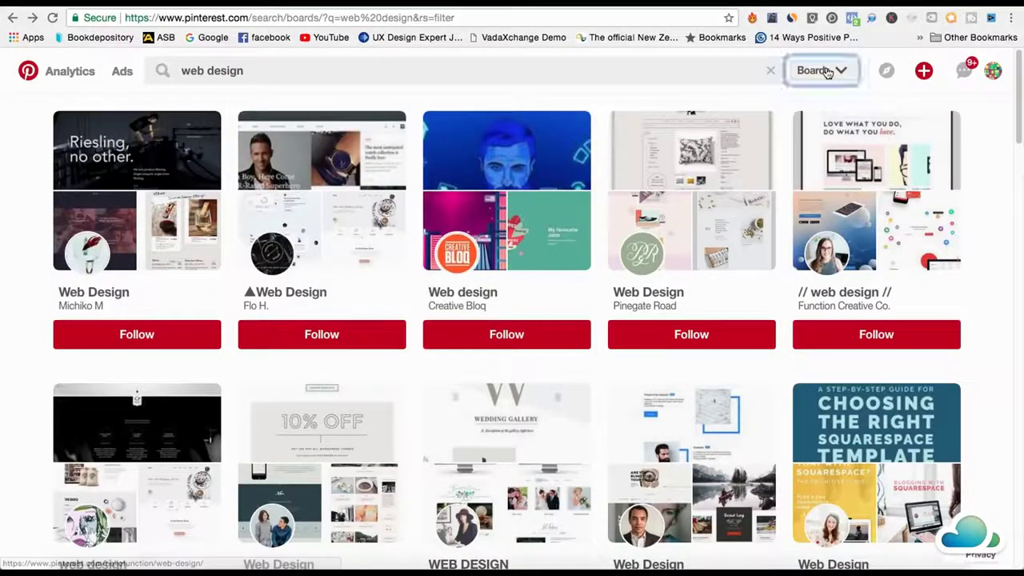
# Switch the web design results to All Pins and open the board choice for saving the "19 Header Styles" pin.
pyautogui.click(828, 72)
pyautogui.click(823, 111)
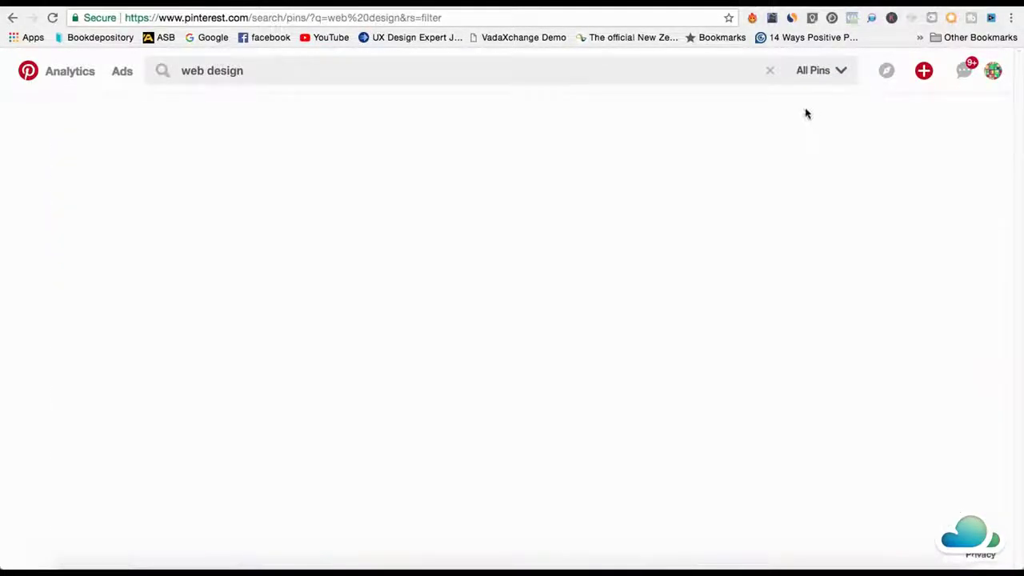
pyautogui.click(829, 73)
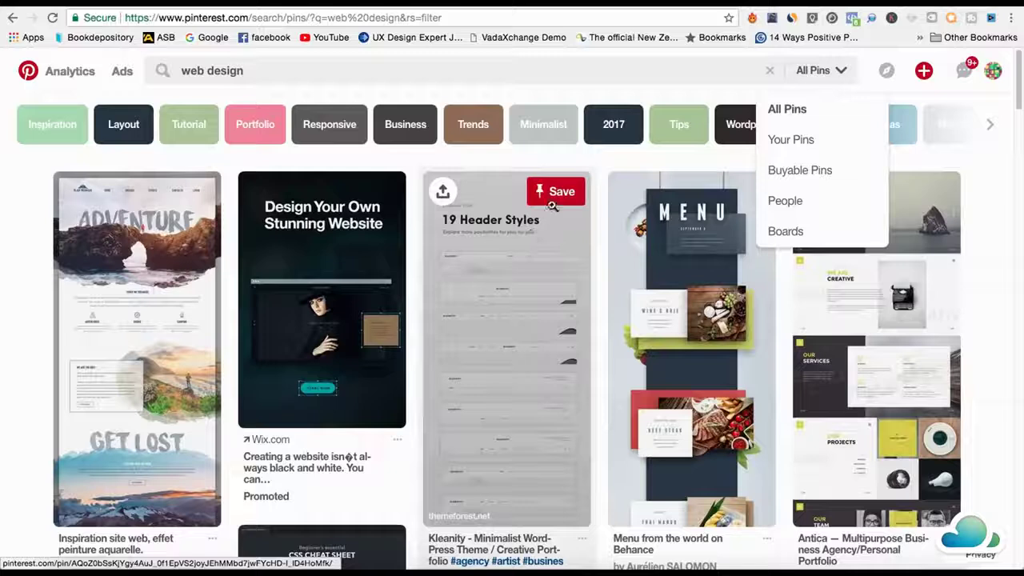
pyautogui.click(553, 195)
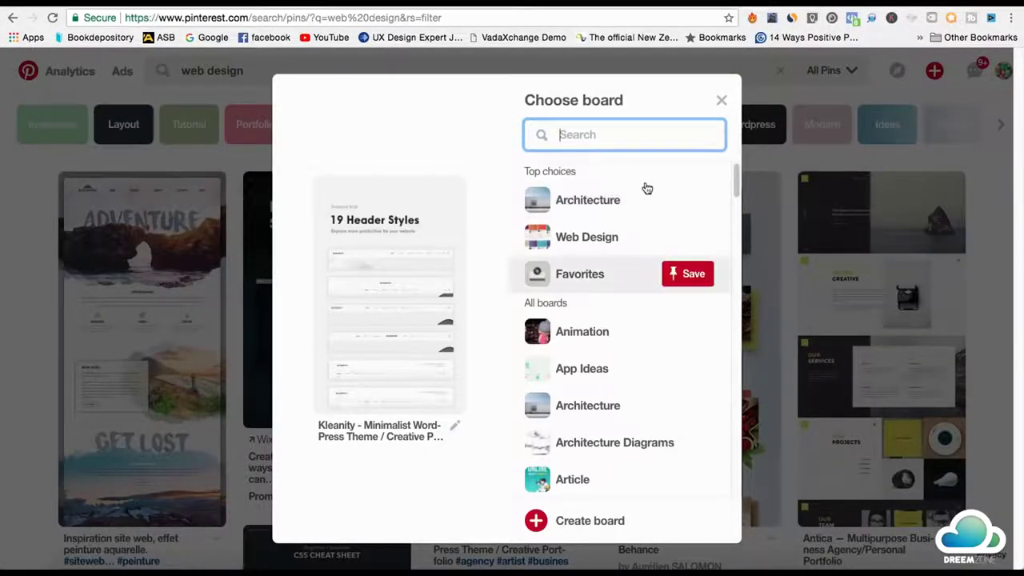
pyautogui.click(576, 526)
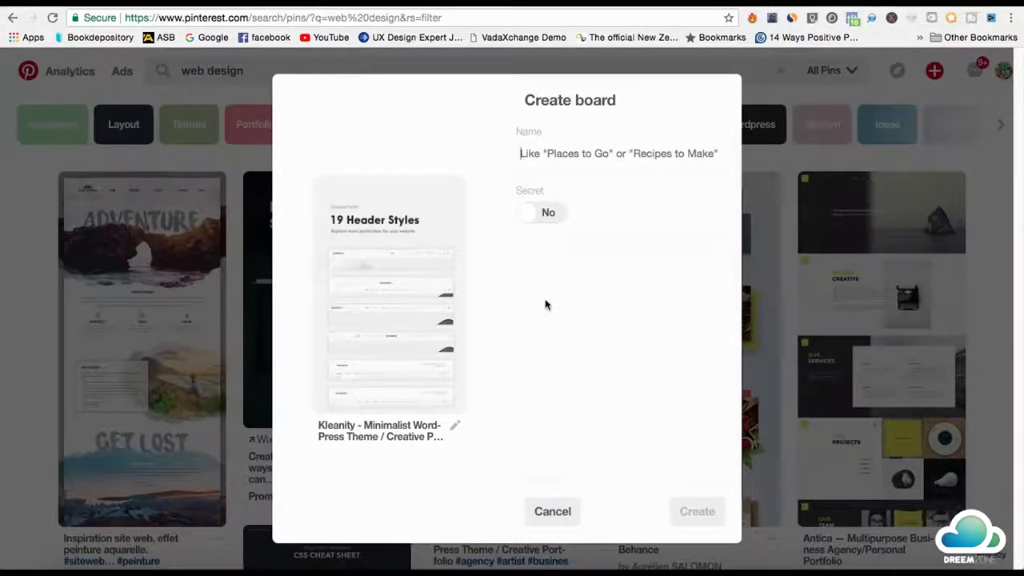
pyautogui.write('We')
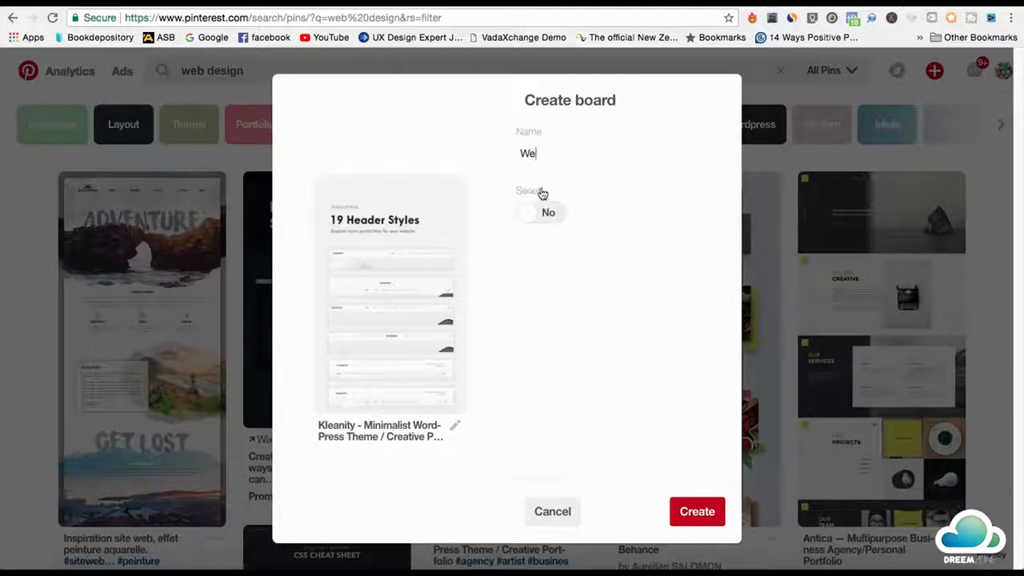
pyautogui.click(548, 222)
pyautogui.click(546, 218)
pyautogui.click(567, 517)
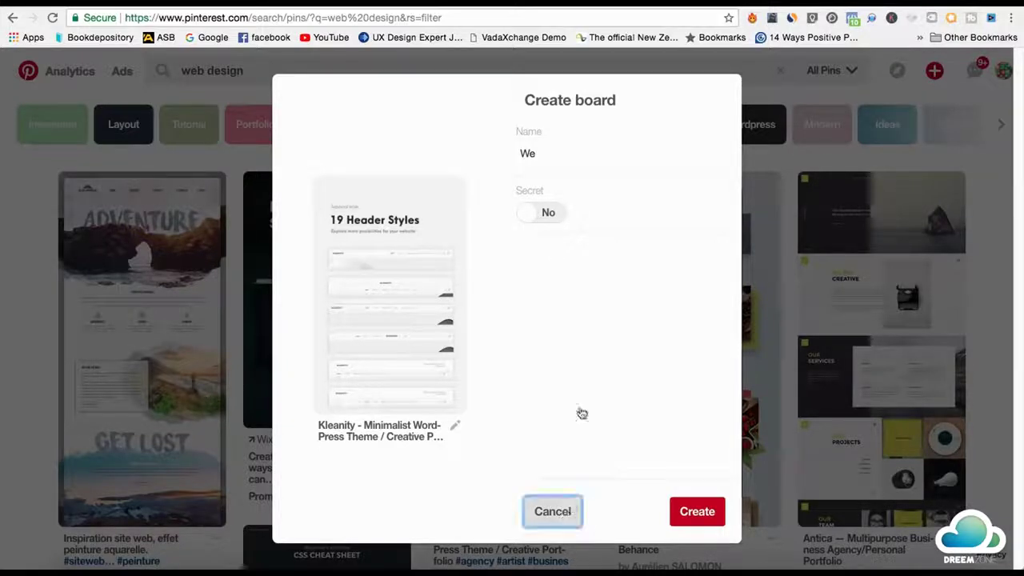
# Save the "19 Header Styles" pin to the existing Web Design board.
pyautogui.scroll(-20, 608, 373)
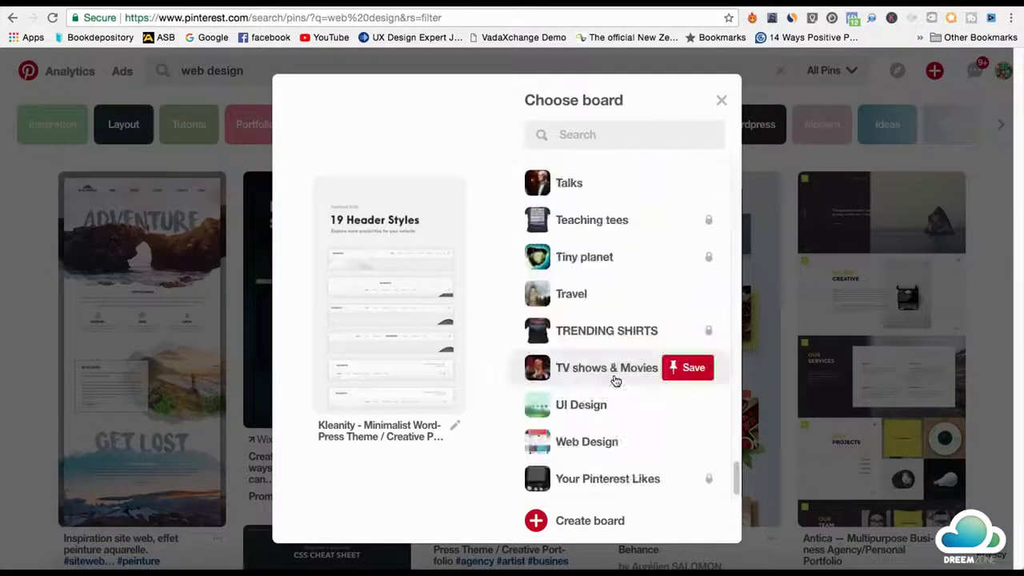
pyautogui.click(685, 444)
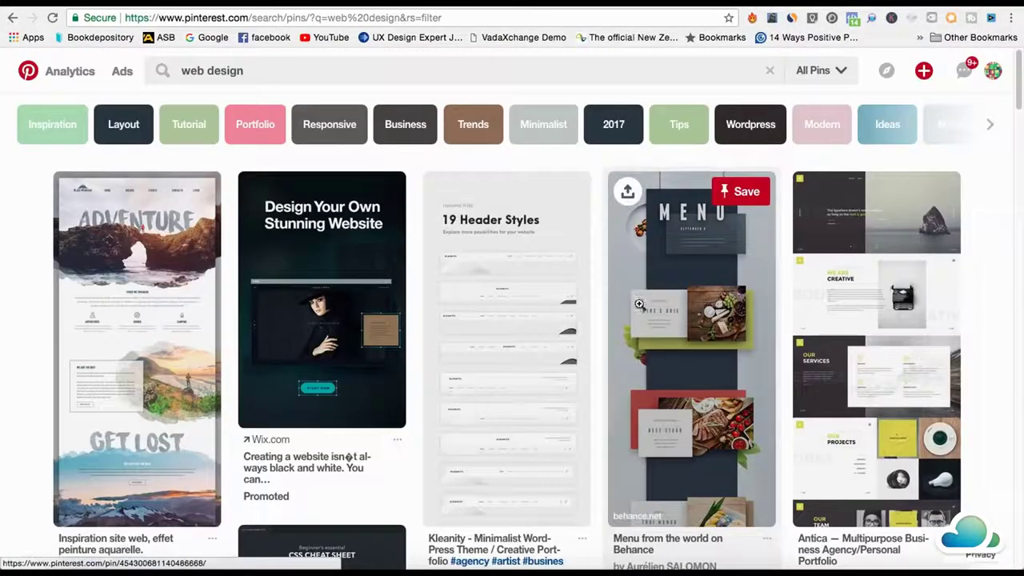
pyautogui.click(480, 457)
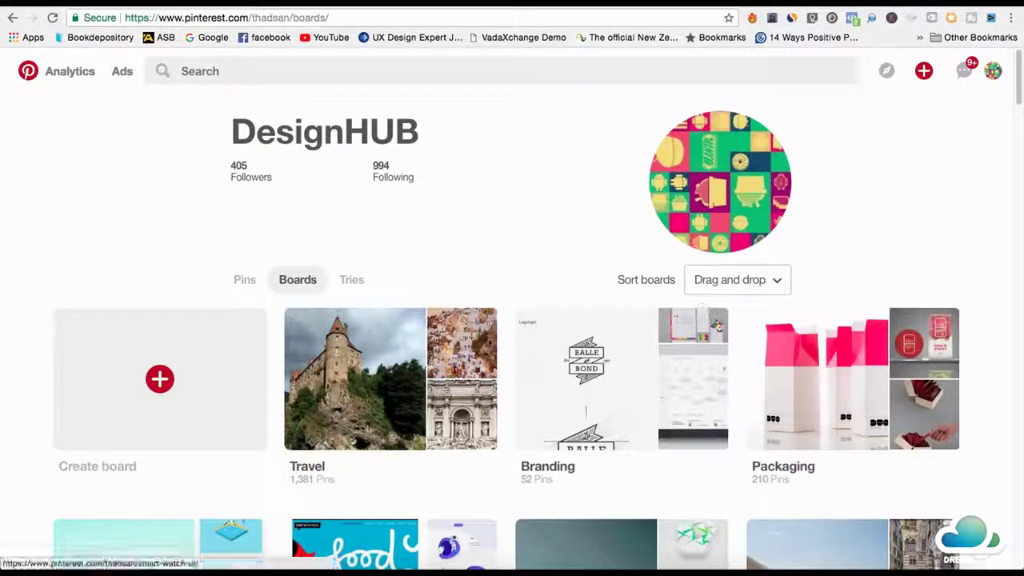
# Look through the profile's full set of boards, down to the Secret Boards section and back up.
pyautogui.scroll(-6, 734, 331)
pyautogui.scroll(-5, 734, 325)
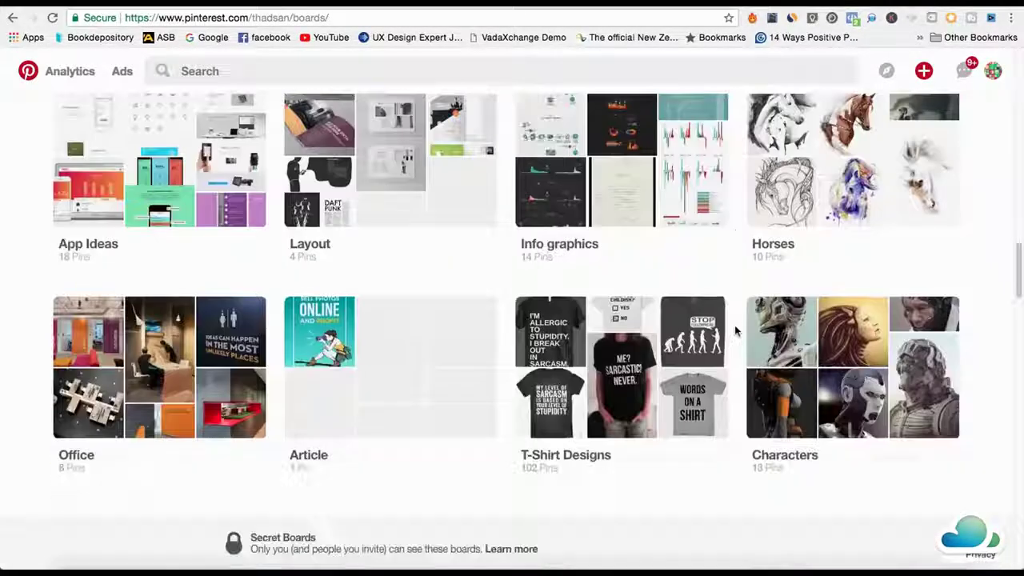
pyautogui.scroll(-1, 729, 326)
pyautogui.scroll(1, 729, 327)
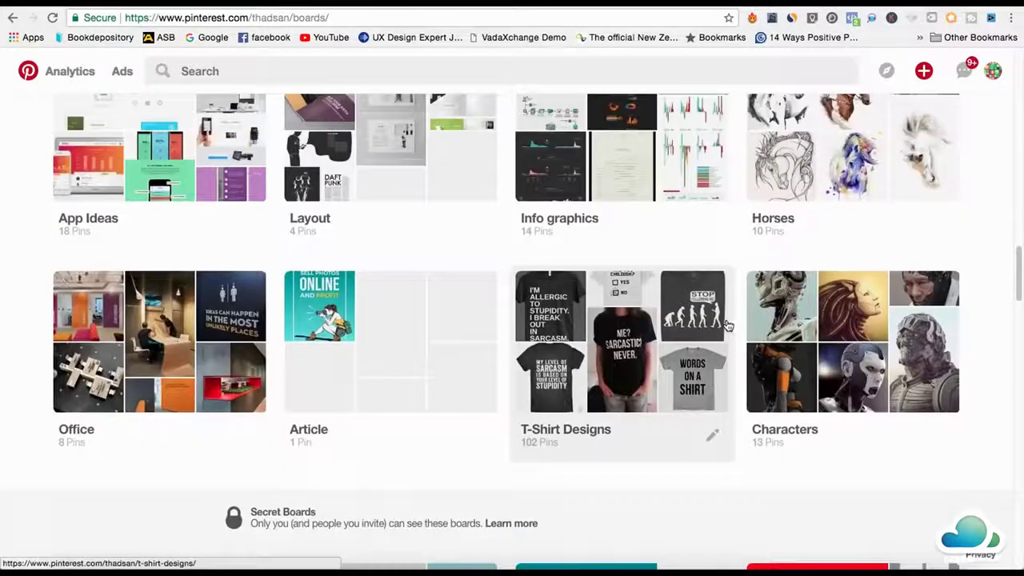
pyautogui.scroll(3, 720, 320)
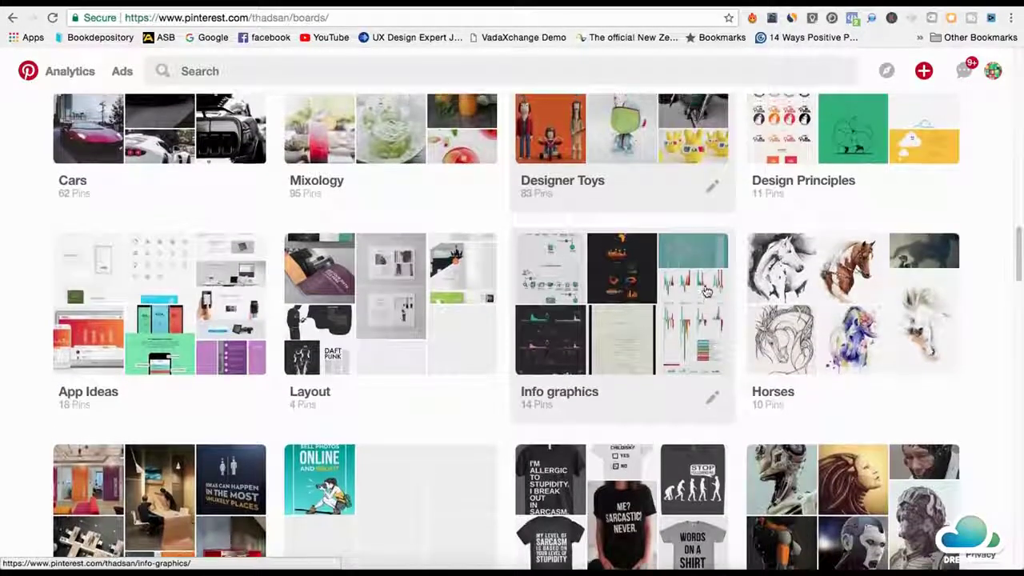
pyautogui.scroll(4, 704, 291)
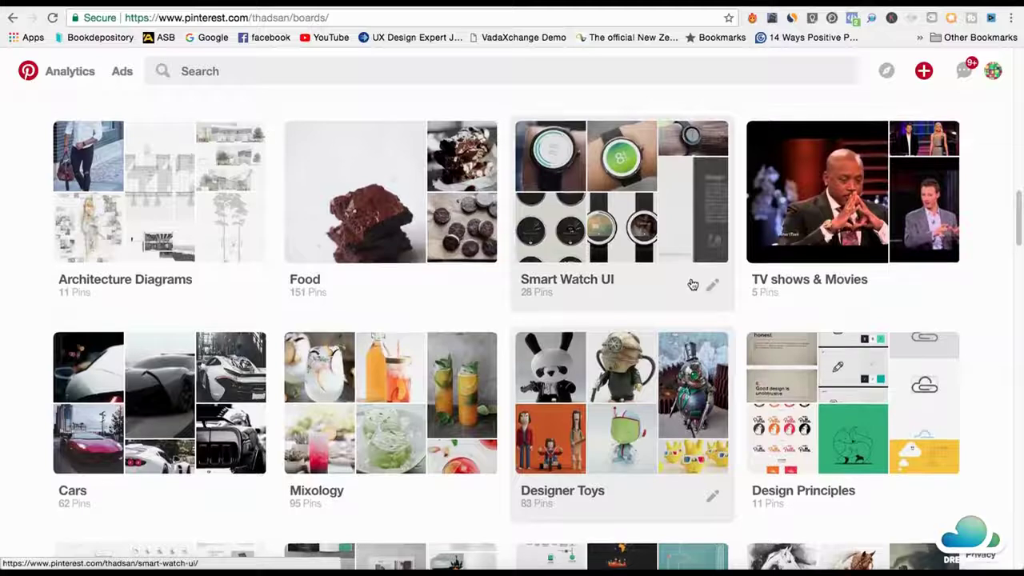
pyautogui.scroll(-1, 693, 283)
pyautogui.scroll(2, 692, 283)
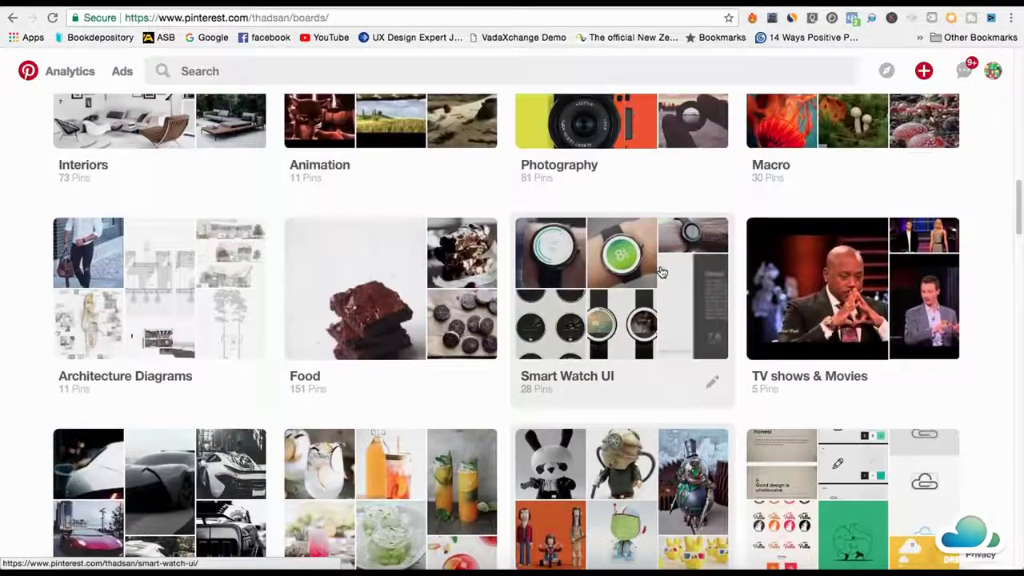
# Go back up the profile's boards and return to the web design pin results.
pyautogui.scroll(2, 640, 244)
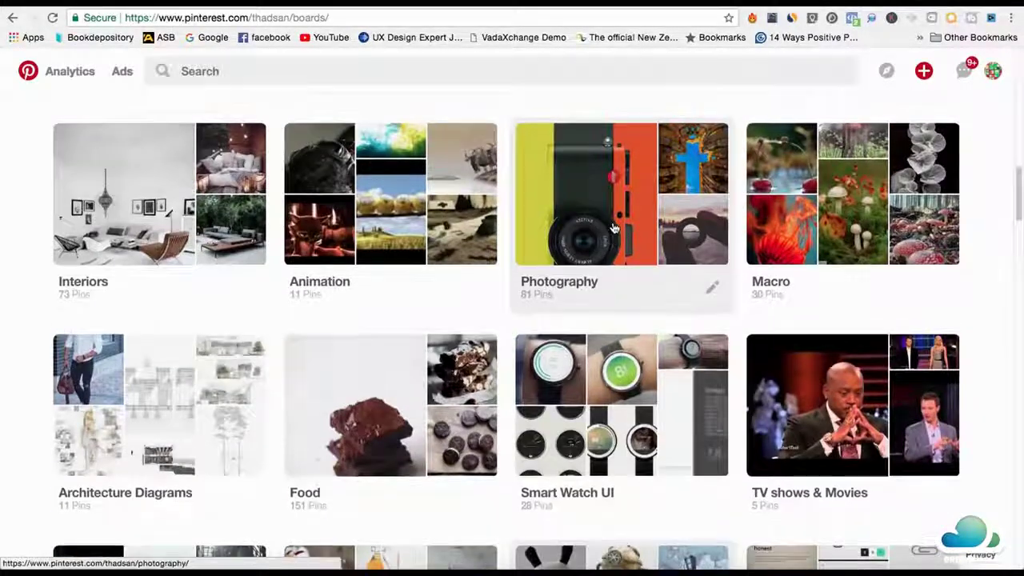
pyautogui.scroll(15, 632, 232)
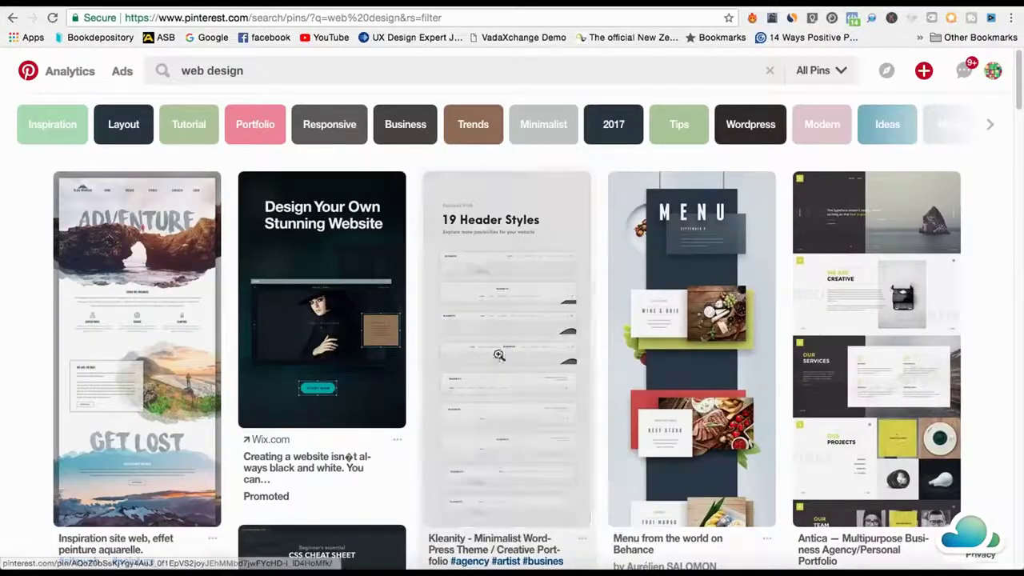
pyautogui.moveTo(541, 244)
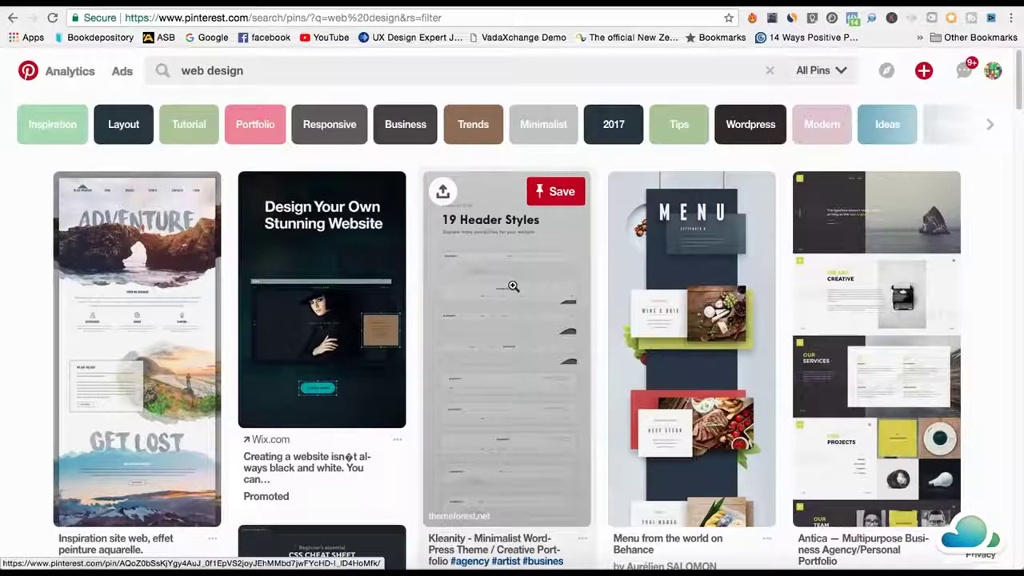
# Search all pins for "camping" and view the board choice for the "The Best 34 Genius Camping Hacks You Need To Try" pin, closing it without saving.
pyautogui.click(428, 62)
pyautogui.write('camping')
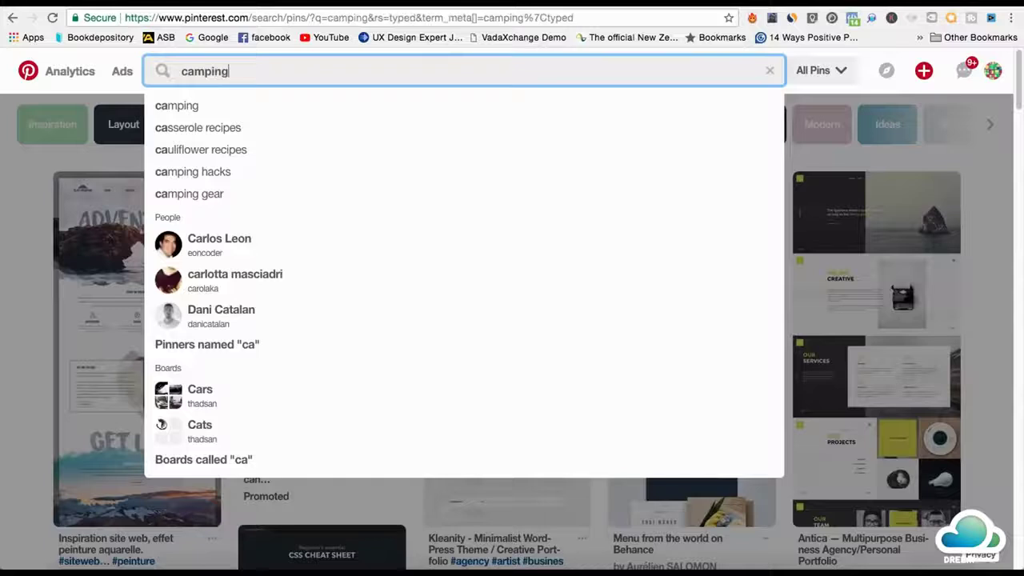
pyautogui.press('Return')
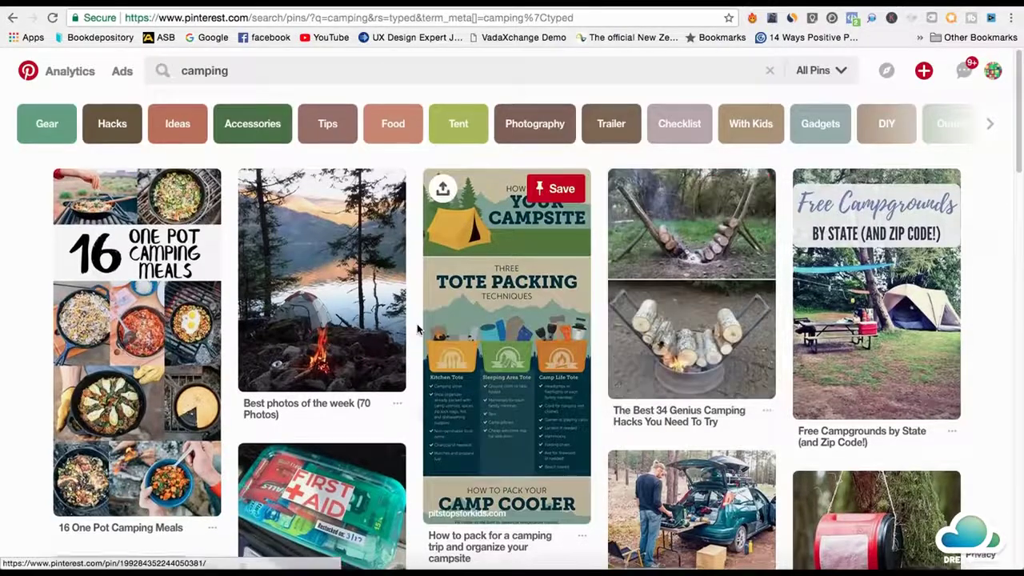
pyautogui.scroll(-2, 417, 327)
pyautogui.scroll(2, 417, 330)
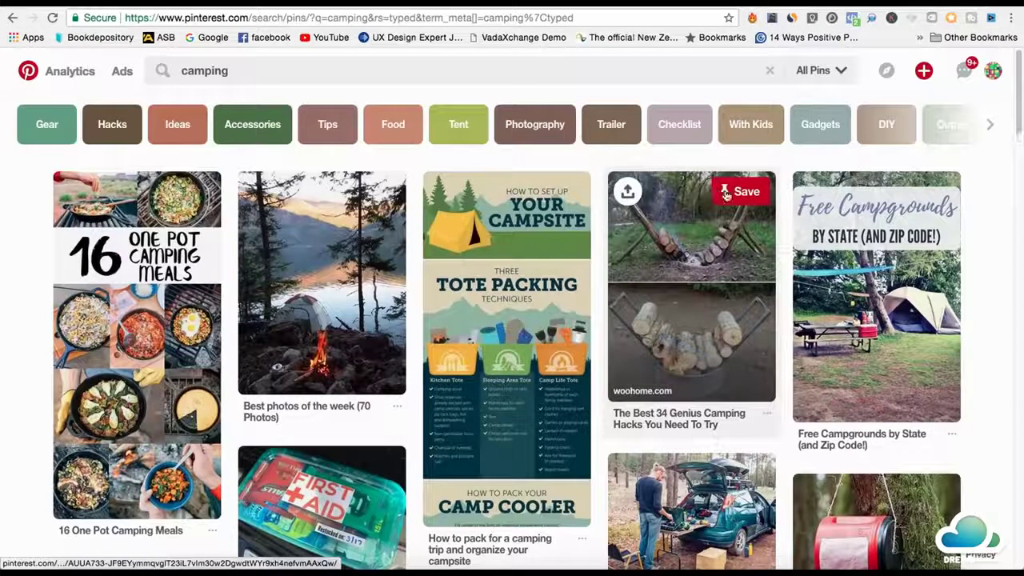
pyautogui.click(724, 195)
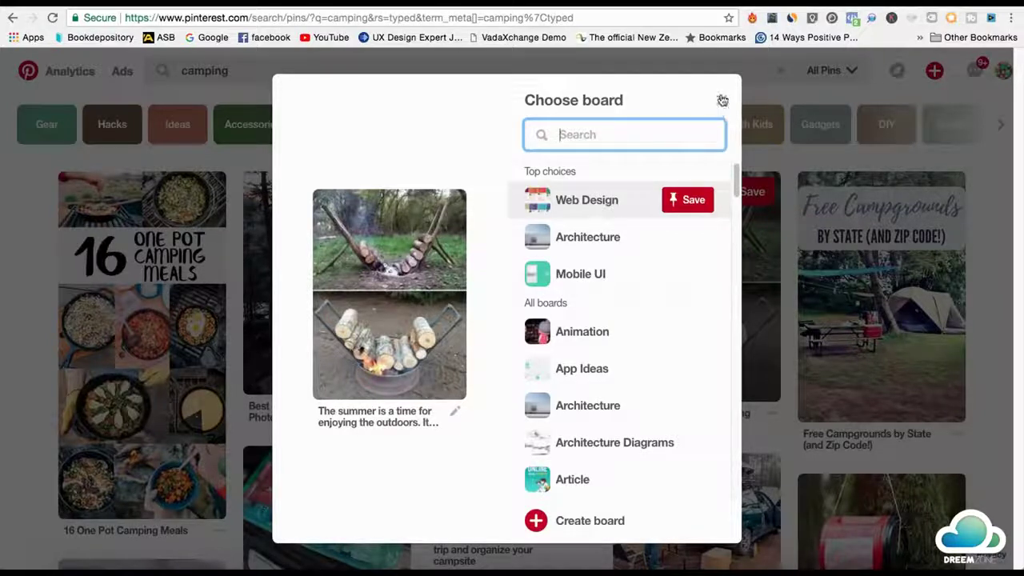
pyautogui.click(247, 89)
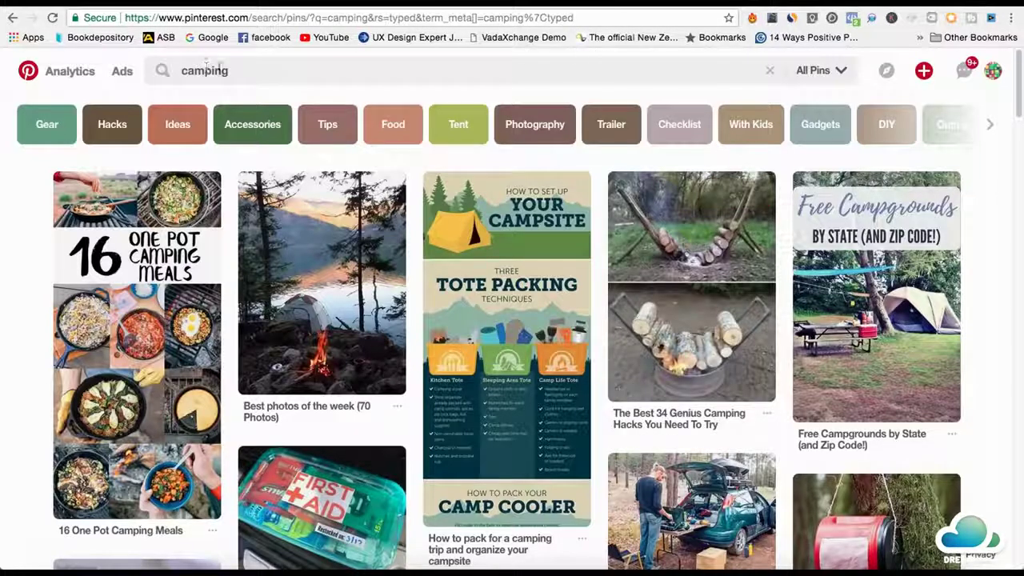
# Switch the camping results to Boards, open Condé Nast Traveler's Camping board and look at its pins.
pyautogui.click(819, 80)
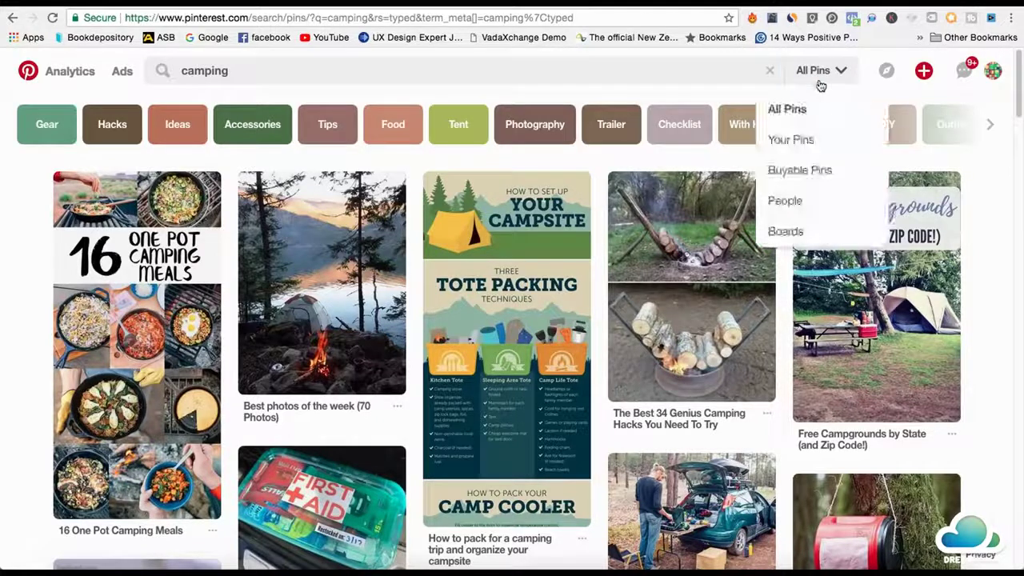
pyautogui.click(819, 230)
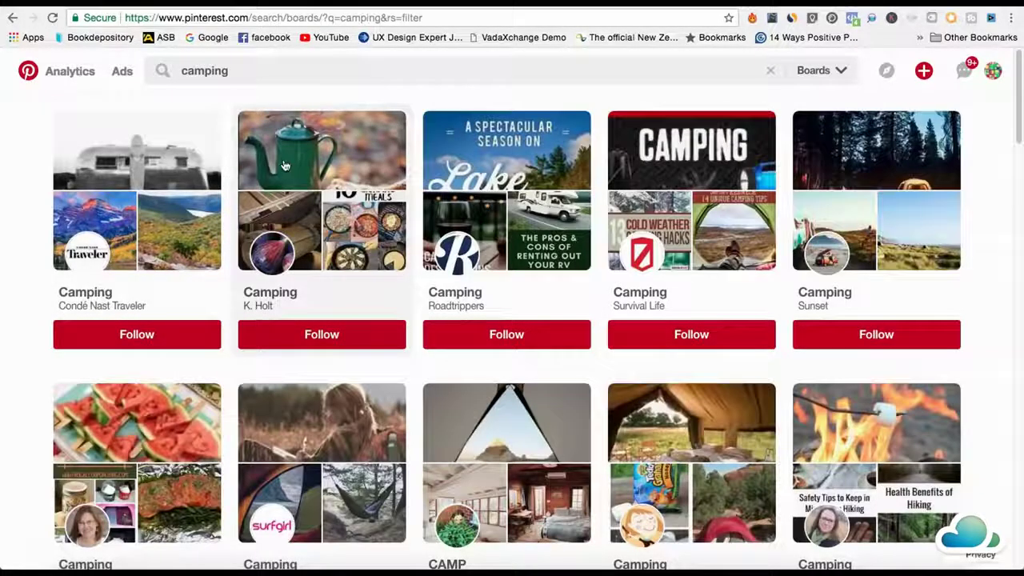
pyautogui.click(104, 205)
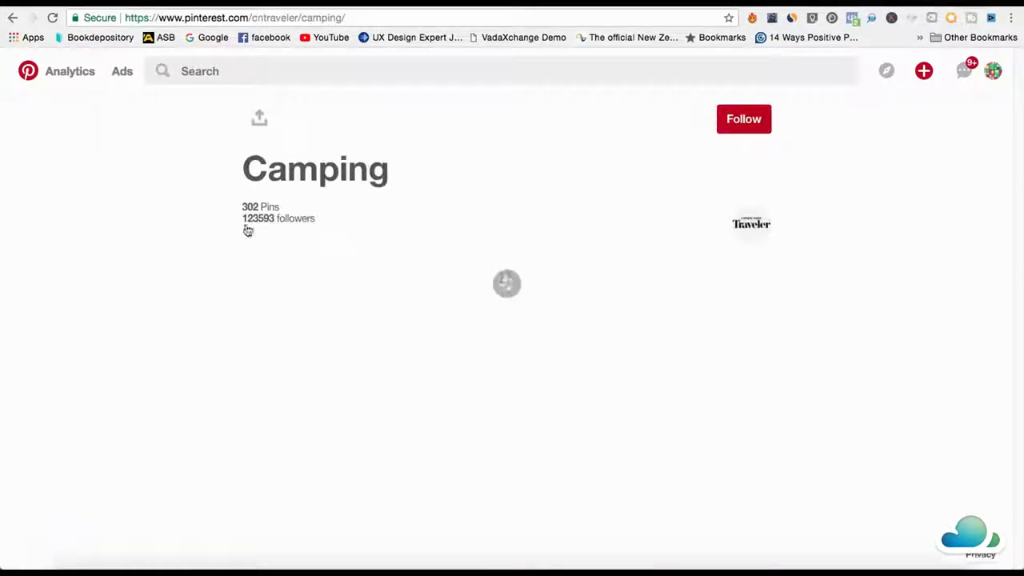
pyautogui.scroll(-3, 416, 264)
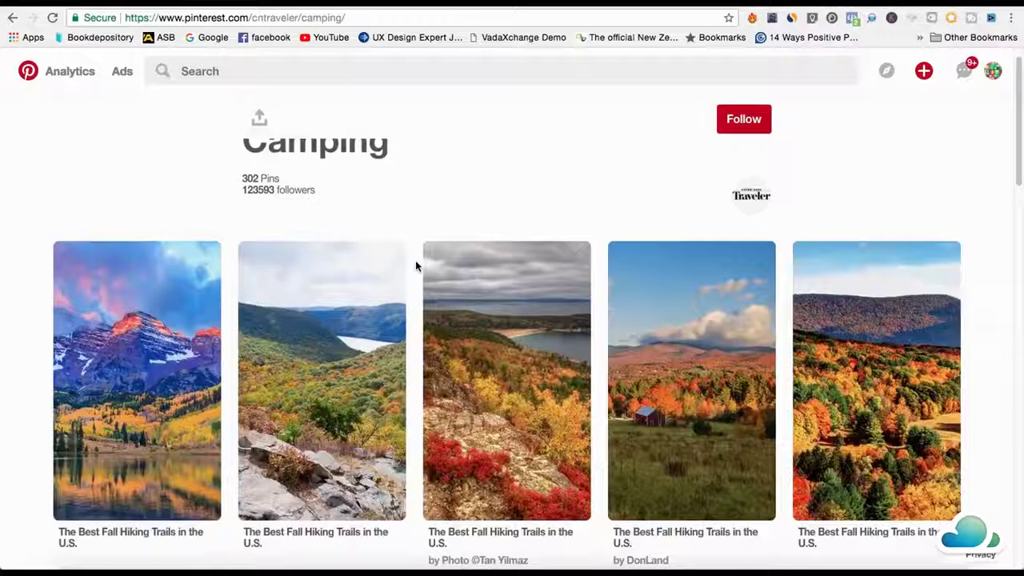
pyautogui.scroll(3, 416, 265)
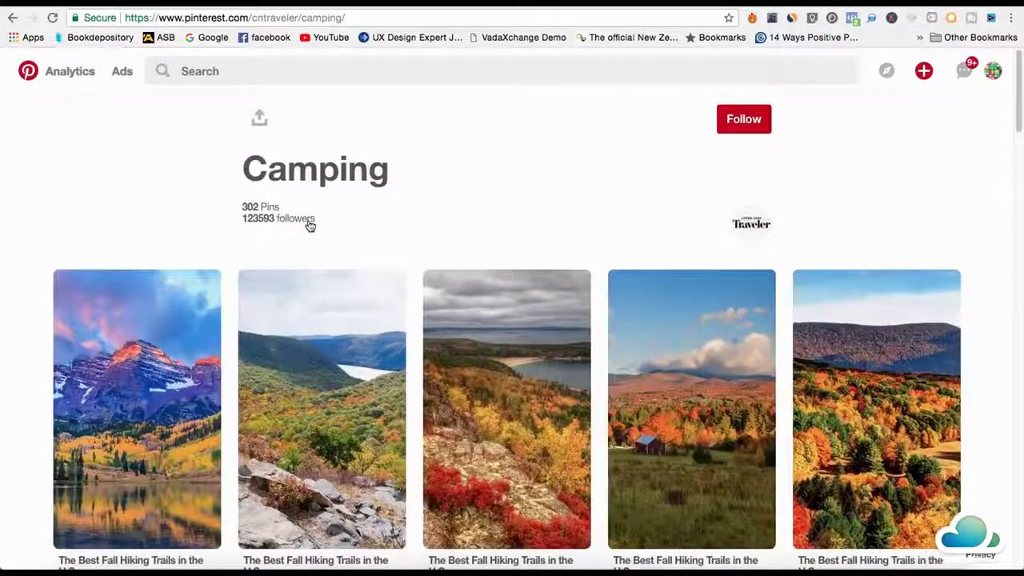
# Open the Camping board's list of followers and follow the first seven people in it.
pyautogui.click(260, 223)
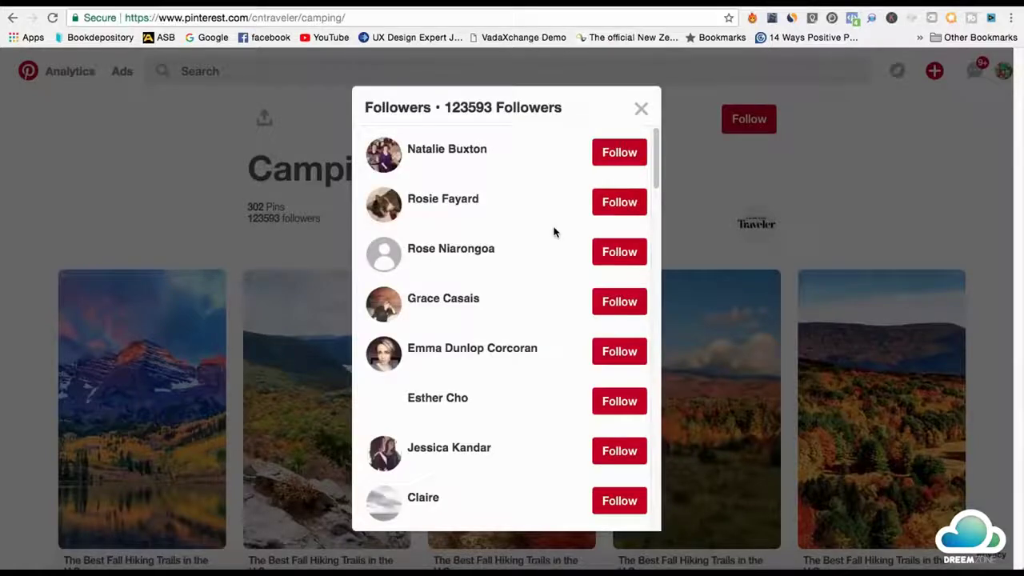
pyautogui.click(622, 160)
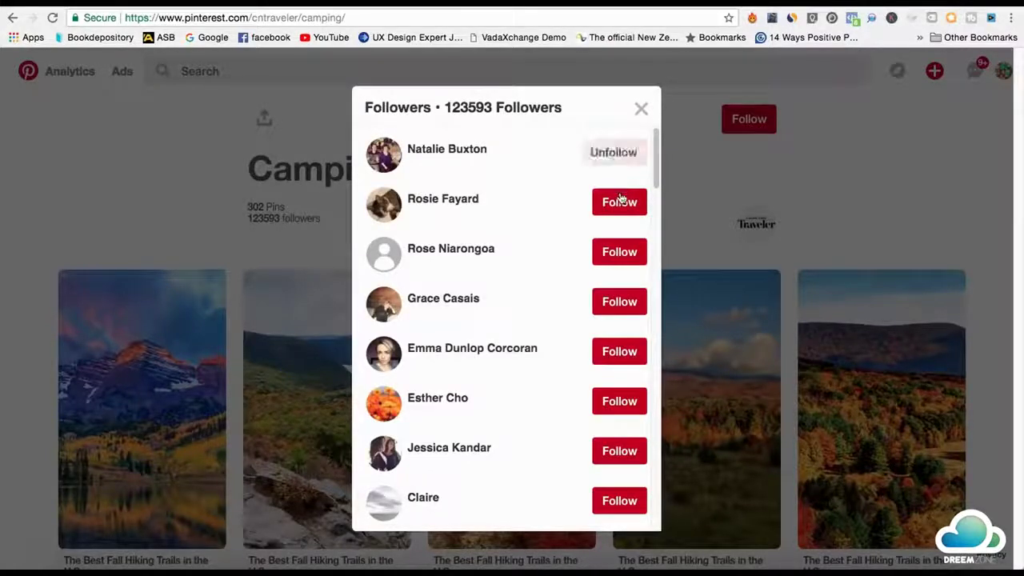
pyautogui.click(619, 201)
pyautogui.click(621, 251)
pyautogui.click(619, 302)
pyautogui.click(617, 352)
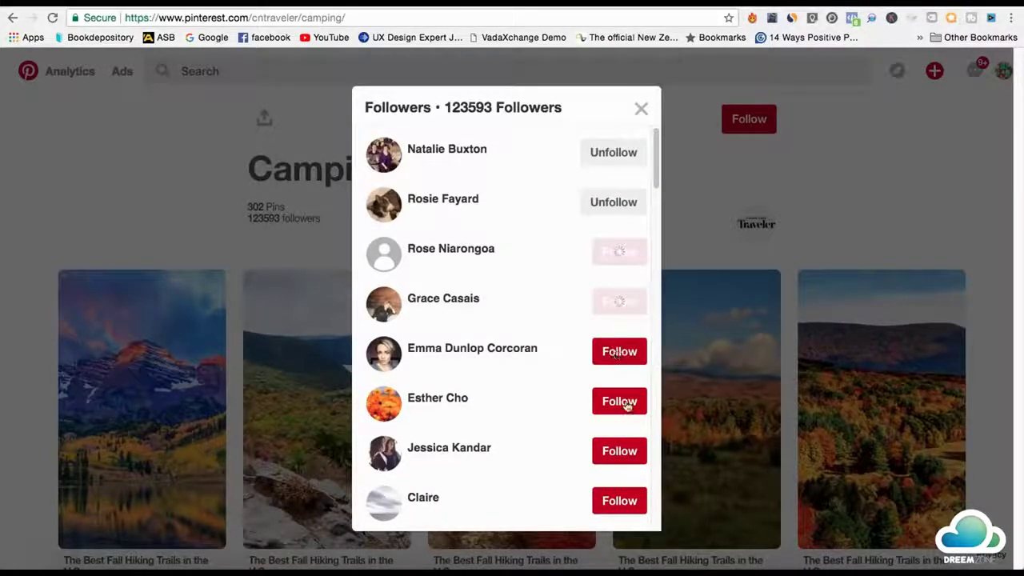
pyautogui.click(622, 401)
pyautogui.click(624, 450)
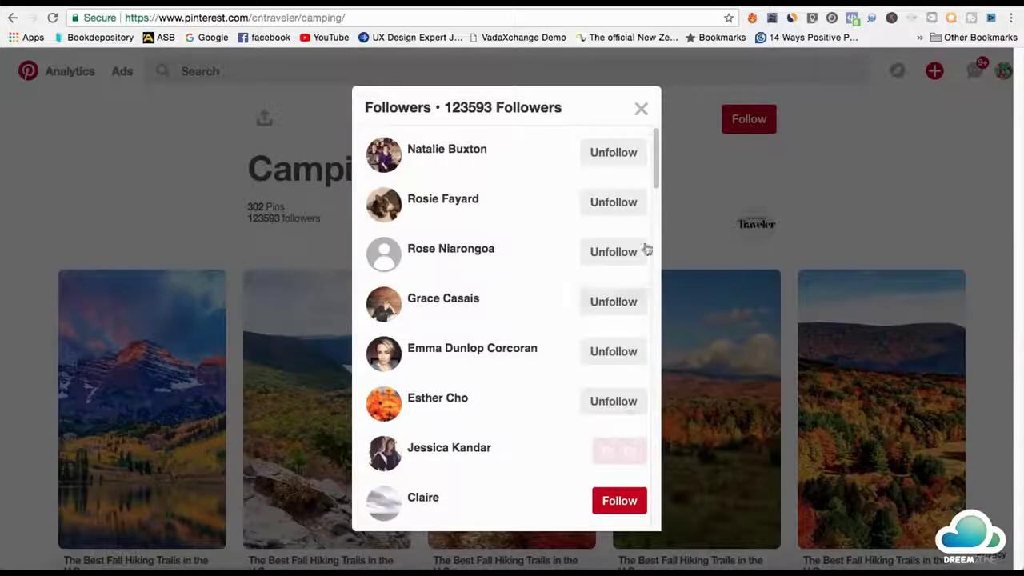
# Look further down the Camping board's followers list and close it.
pyautogui.scroll(-3, 560, 217)
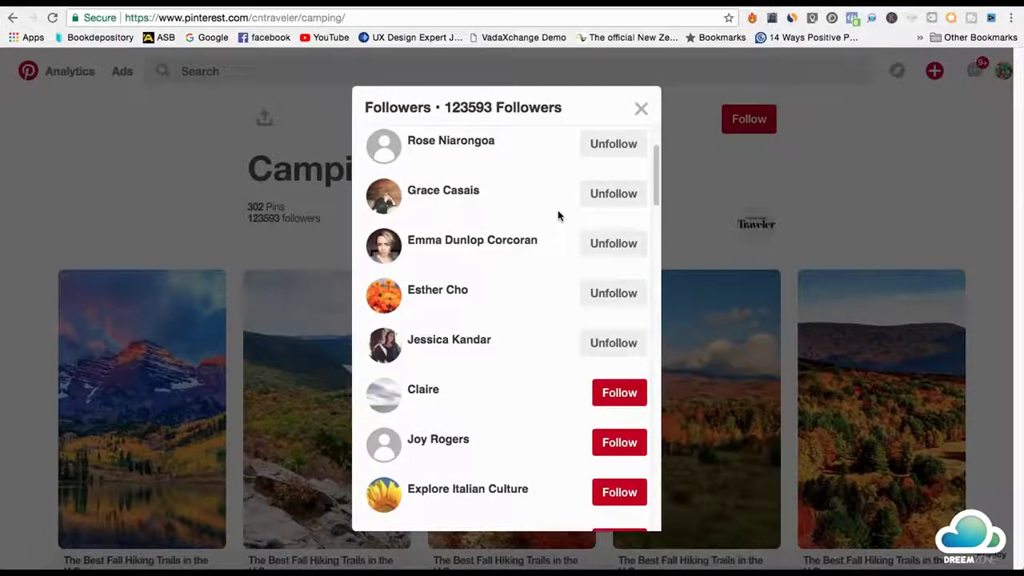
pyautogui.scroll(-4, 558, 216)
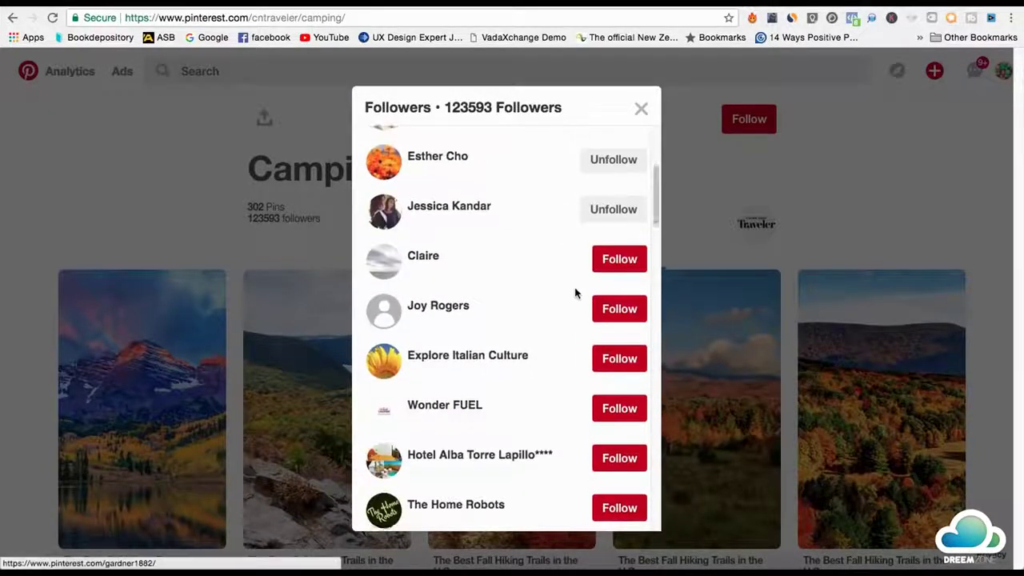
pyautogui.scroll(1, 576, 294)
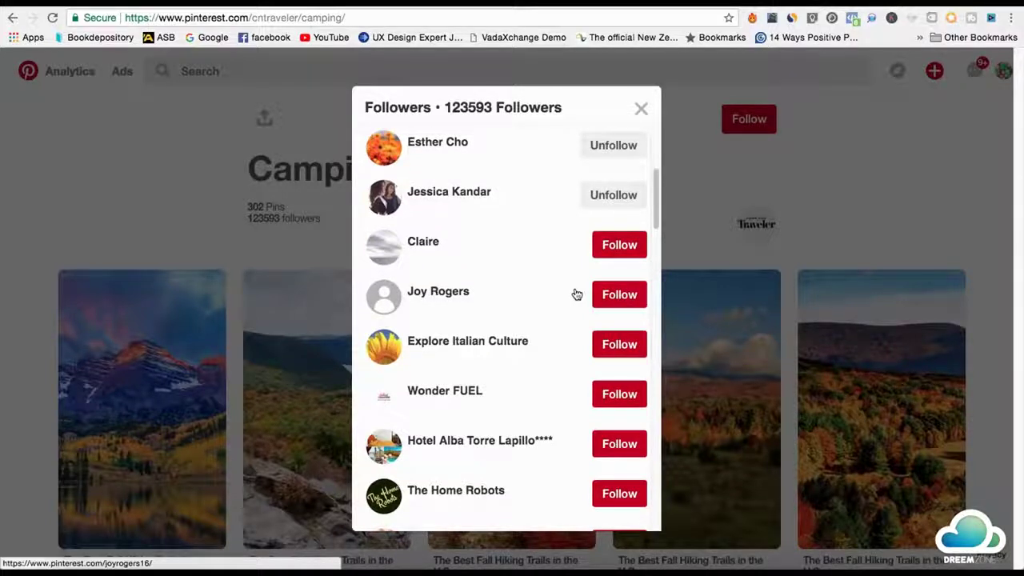
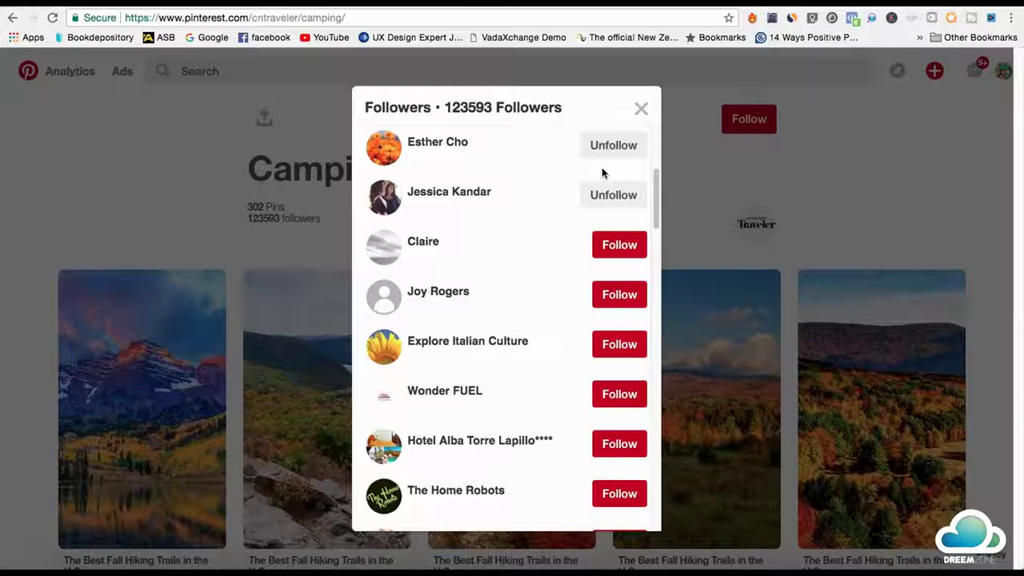
pyautogui.click(641, 110)
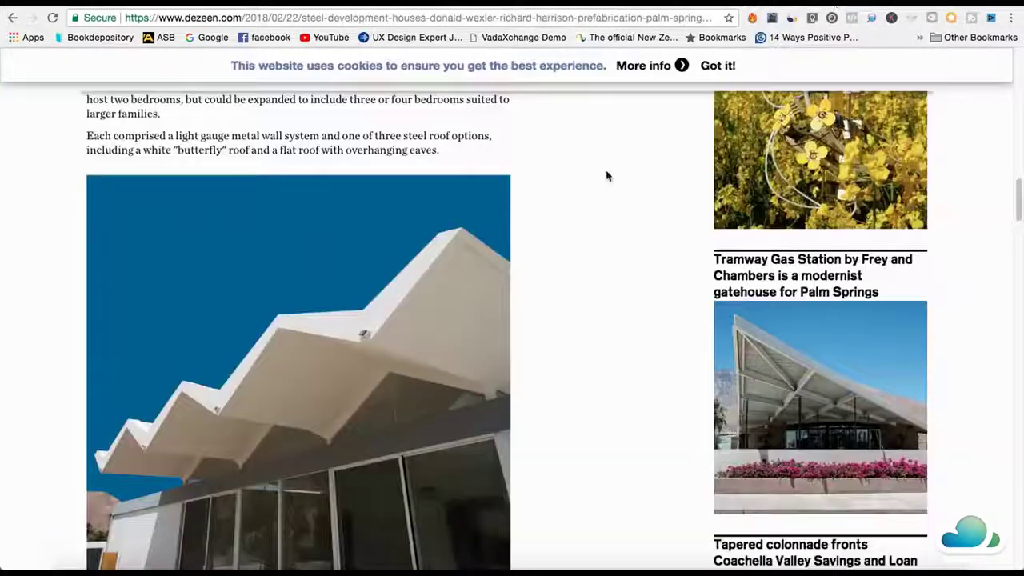
# Look through the Dezeen article on the Palm Springs steel development houses and copy its web address.
pyautogui.scroll(-3, 606, 178)
pyautogui.scroll(-1, 605, 182)
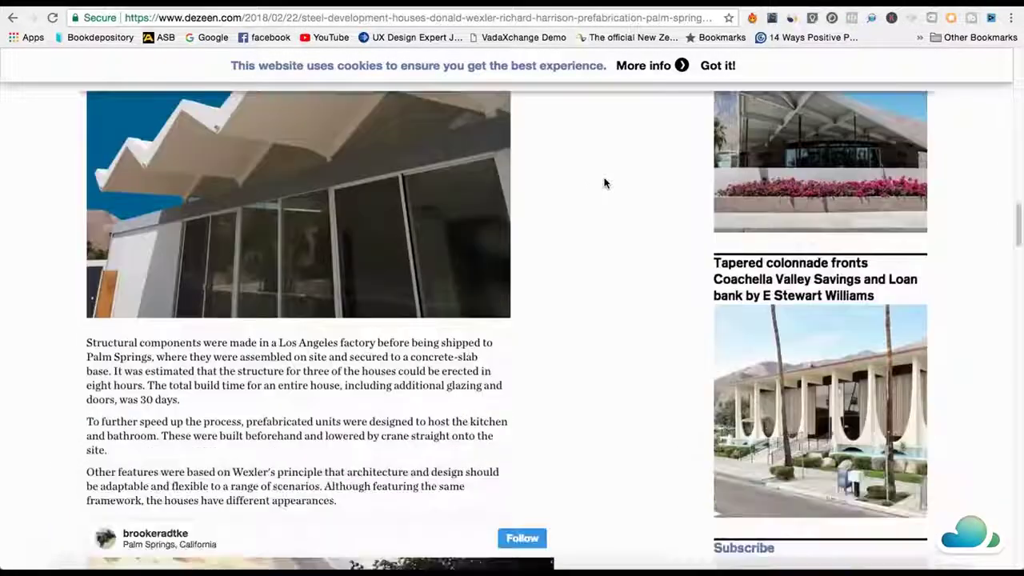
pyautogui.scroll(-10, 605, 183)
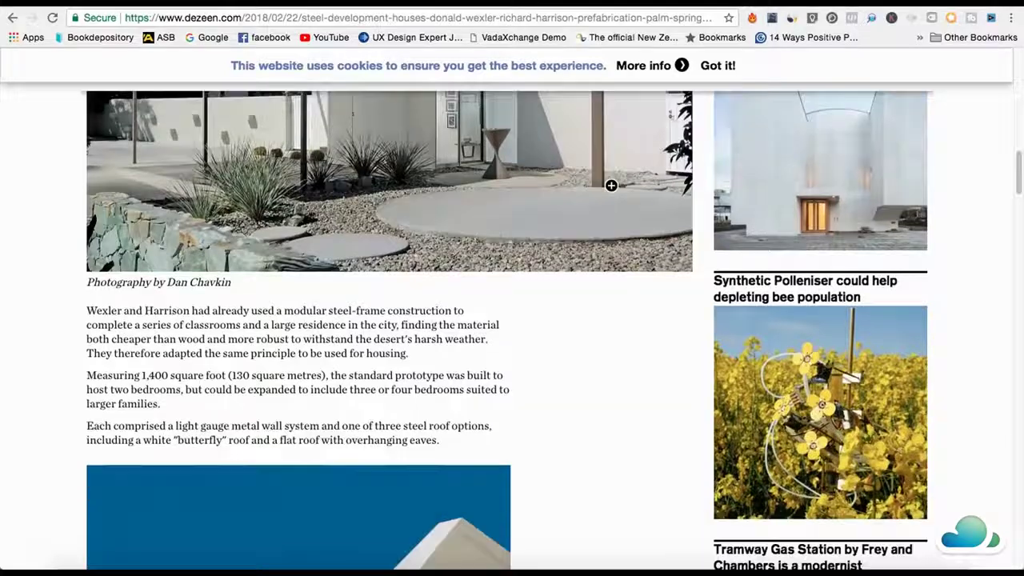
pyautogui.scroll(2, 512, 208)
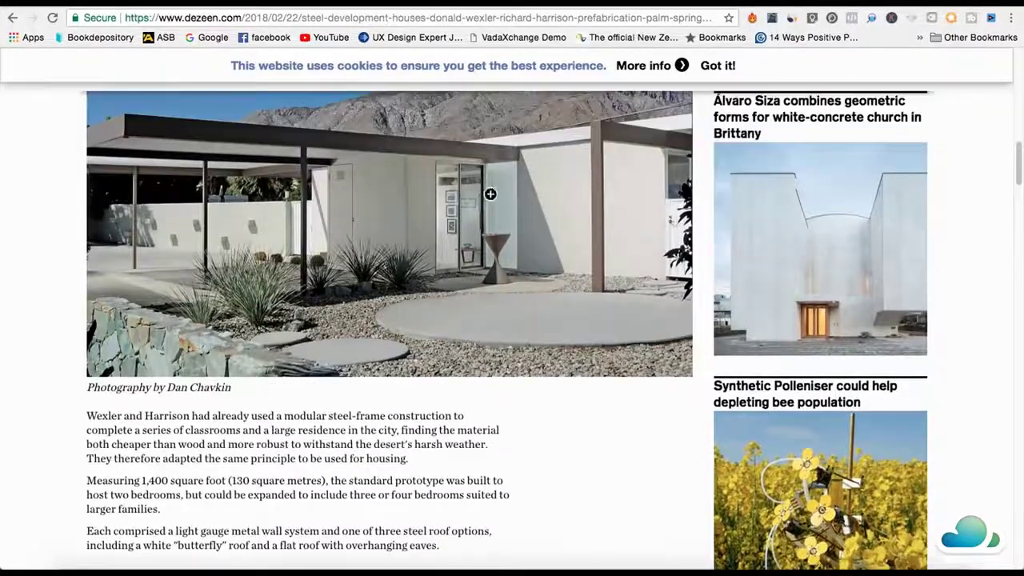
pyautogui.scroll(3, 490, 193)
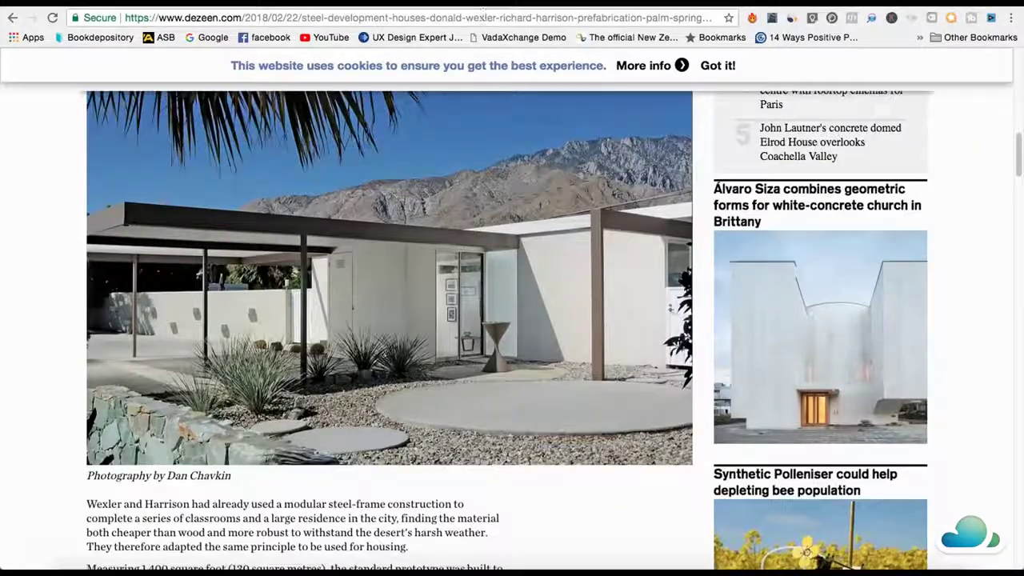
pyautogui.click(480, 16)
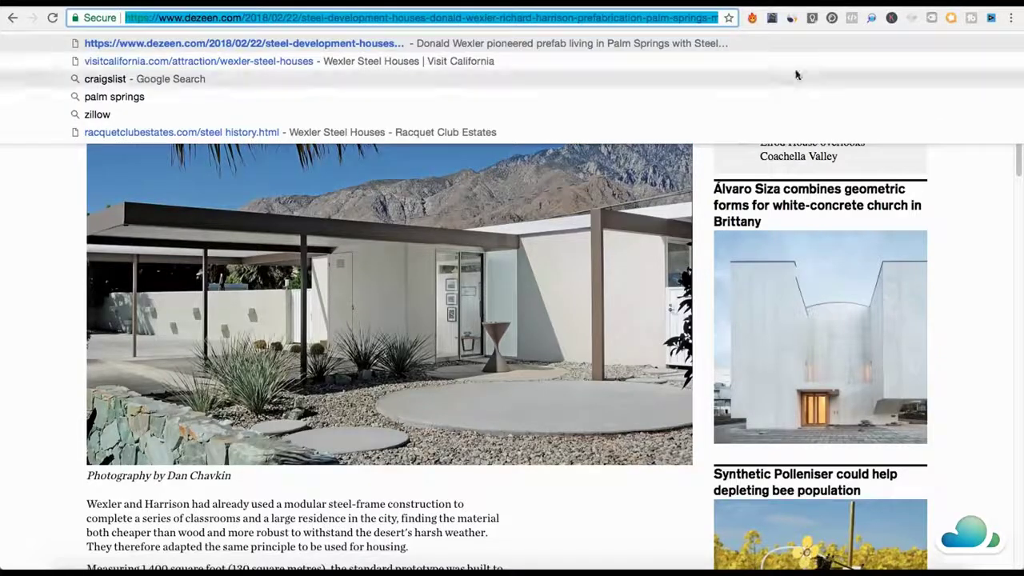
pyautogui.press('Escape')
# Return to the Camping board page and load the Dezeen article's images for a new pin by saving from its pasted web address.
pyautogui.hotkey('ctrl', 'Tab')
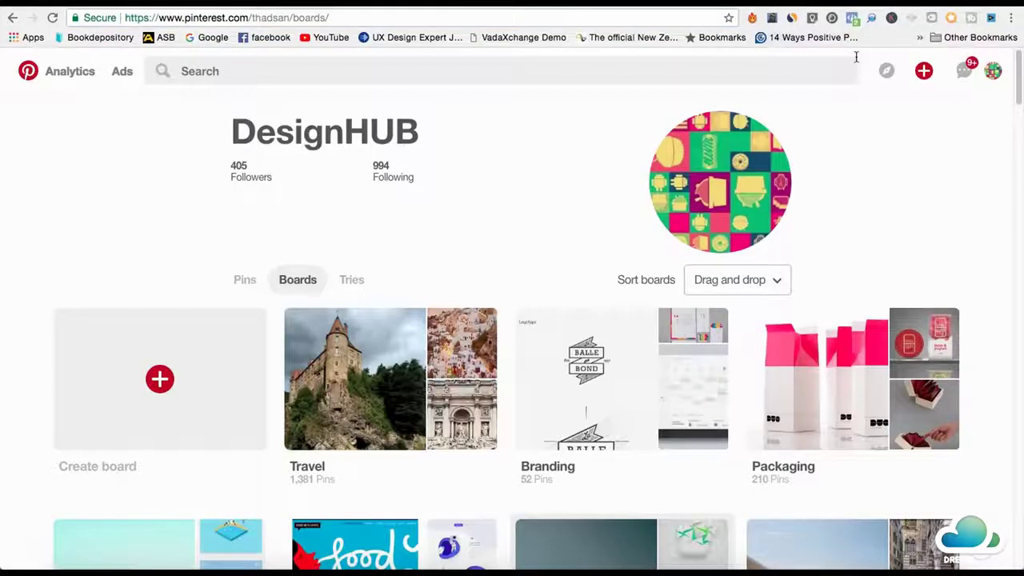
pyautogui.hotkey('ctrl', 'Tab')
pyautogui.click(925, 71)
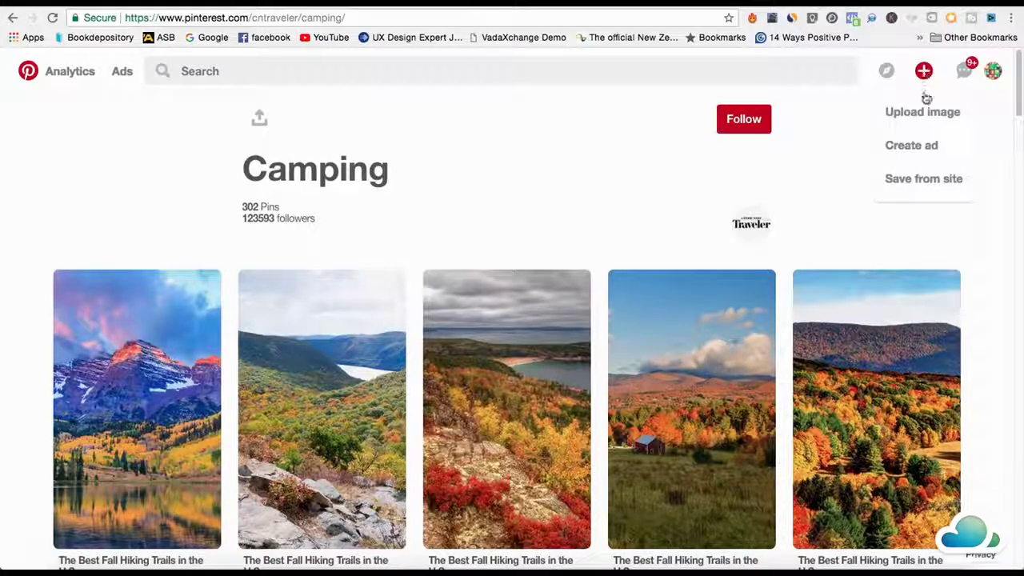
pyautogui.click(907, 184)
pyautogui.click(453, 348)
pyautogui.press('super+v')
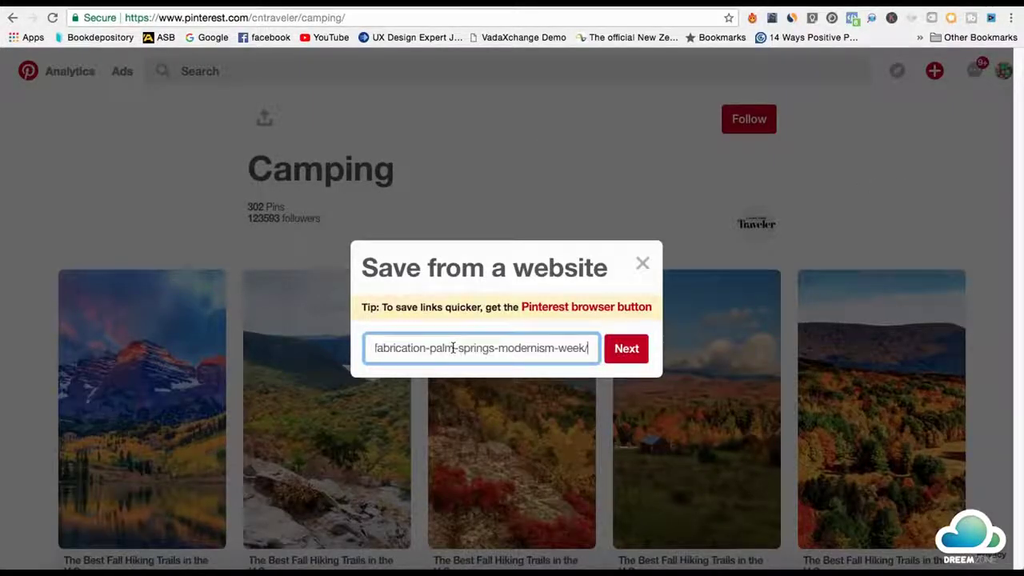
pyautogui.click(610, 360)
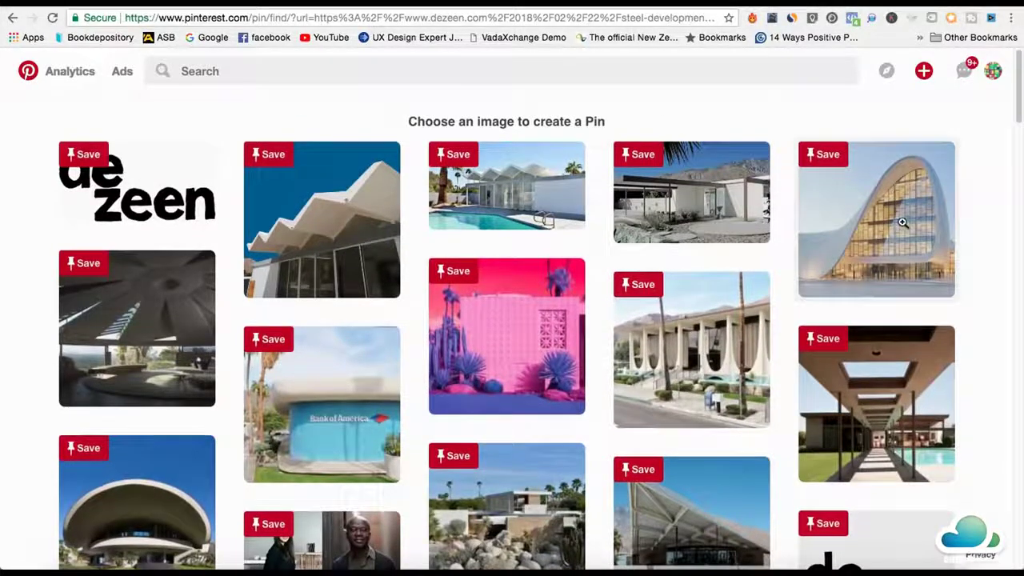
# Save the image of the curved white building with the arched glass facade to the Architecture board and open the new pin.
pyautogui.click(825, 162)
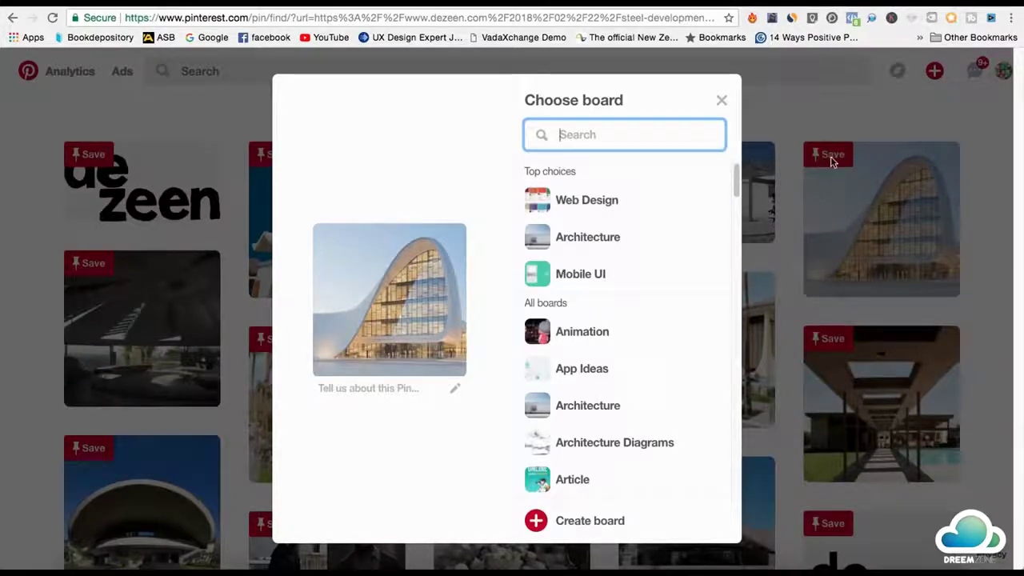
pyautogui.scroll(-1, 632, 344)
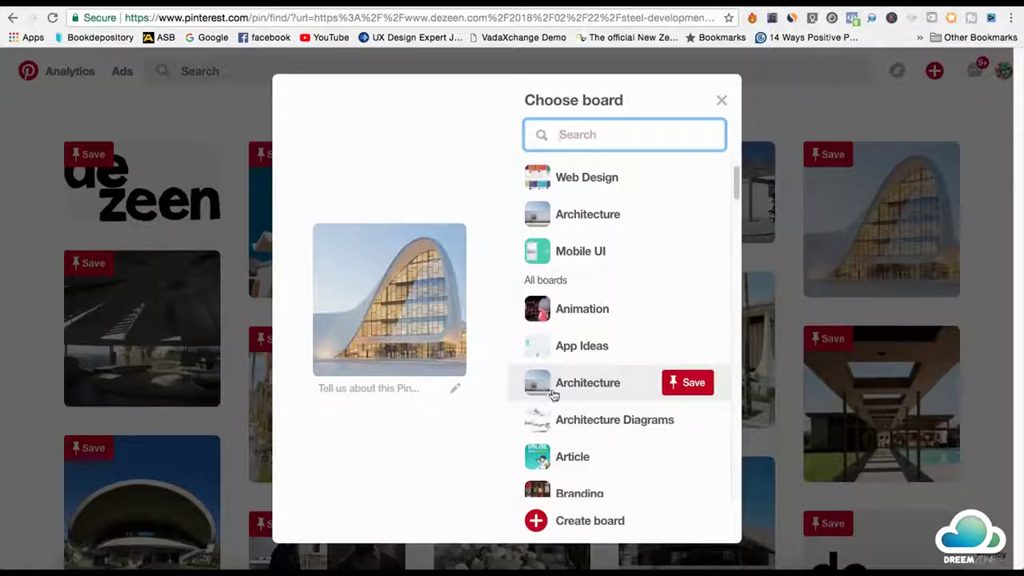
pyautogui.click(691, 387)
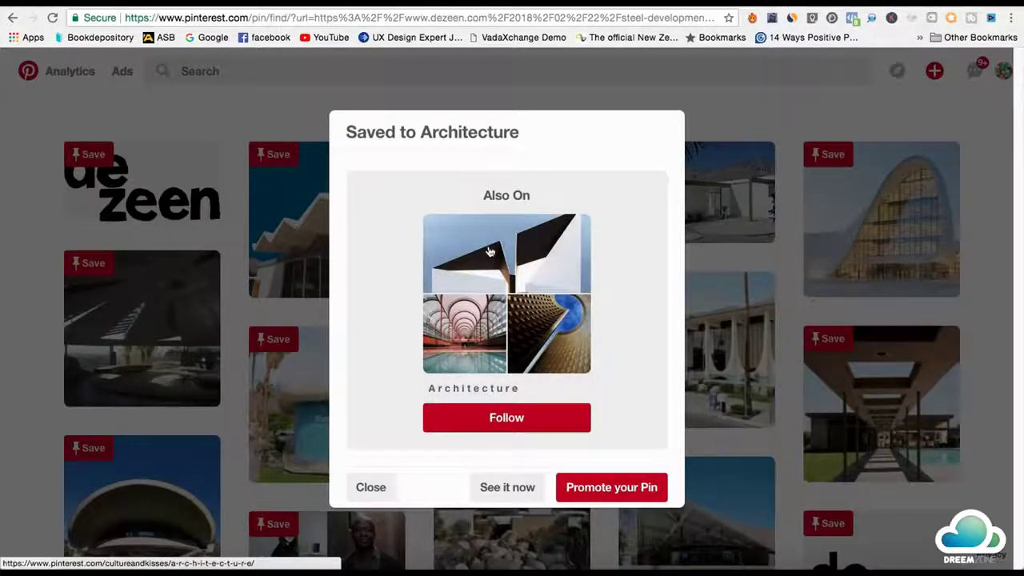
pyautogui.click(516, 490)
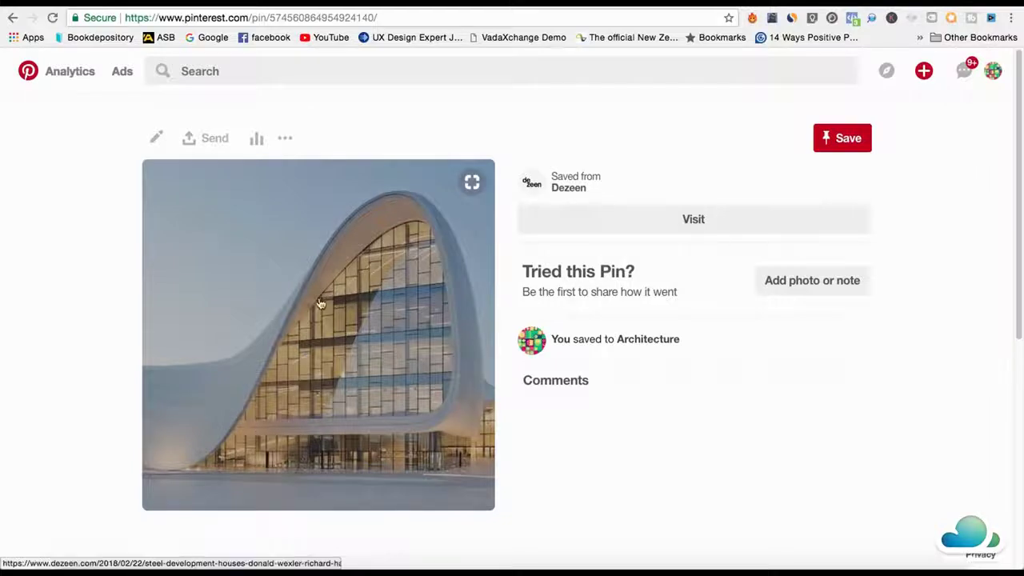
# Visit the Dezeen source page of the saved Architecture pin and close it to return to the pin.
pyautogui.click(273, 219)
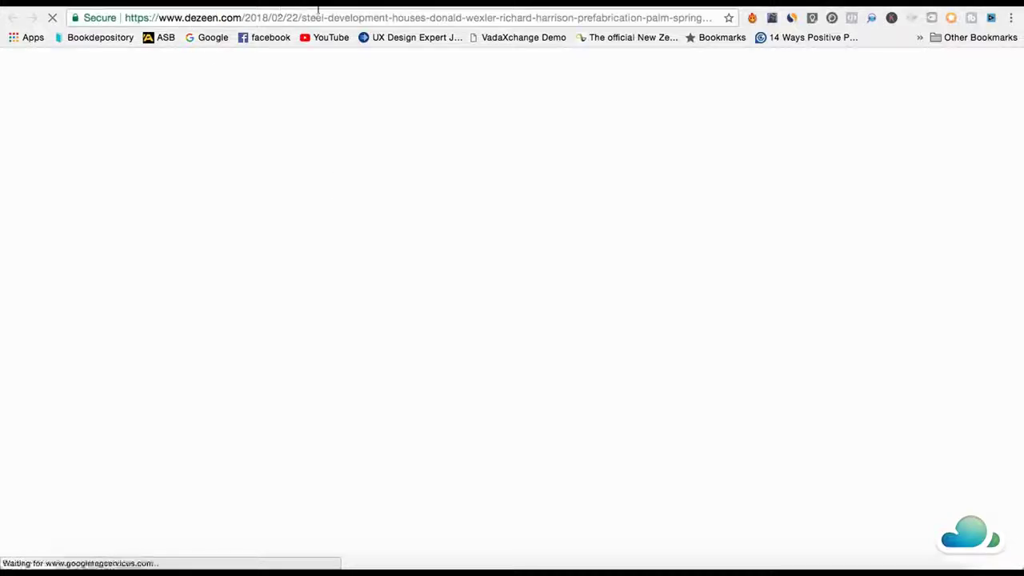
pyautogui.hotkey('ctrl', 'w')
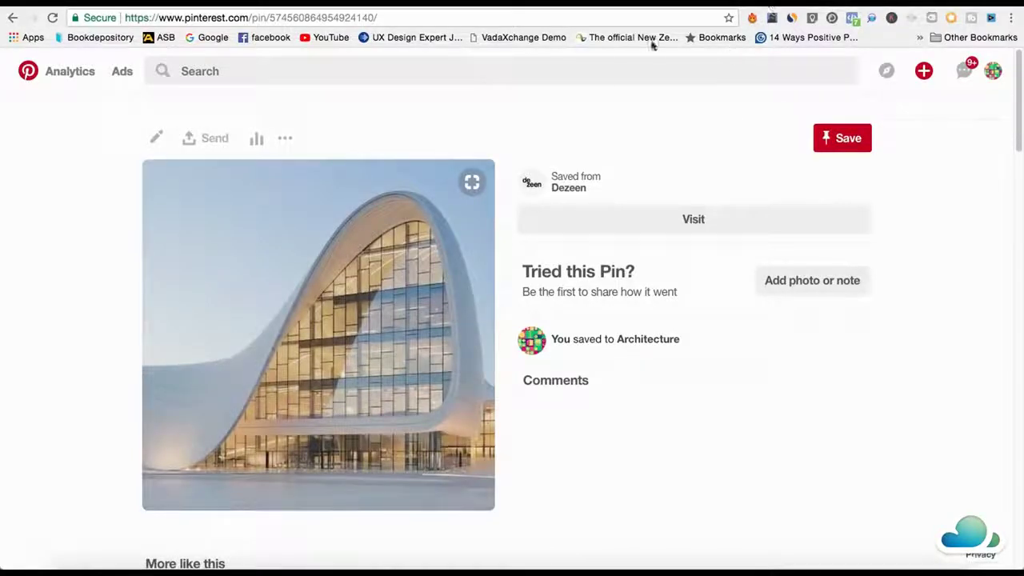
# Search Pinterest for "fishing" and look through the resulting pins.
pyautogui.click(633, 64)
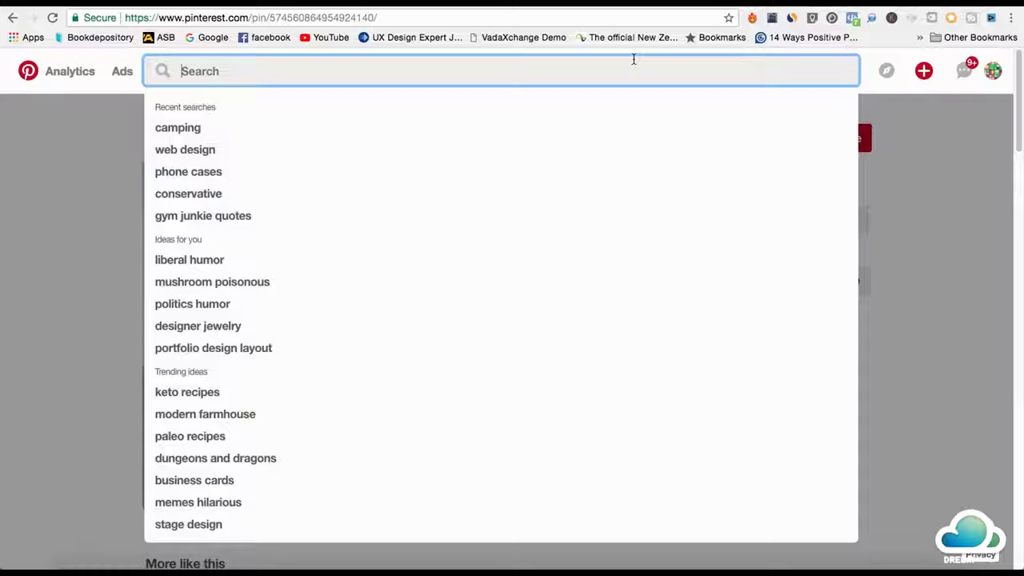
pyautogui.write('ca')
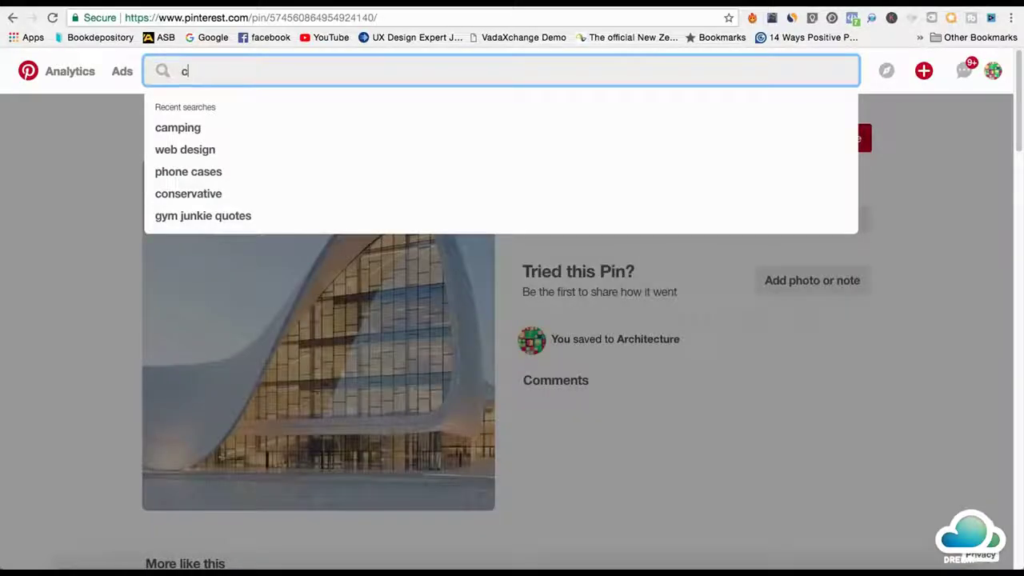
pyautogui.press('BackSpace')
pyautogui.write('fishing')
pyautogui.click(415, 115)
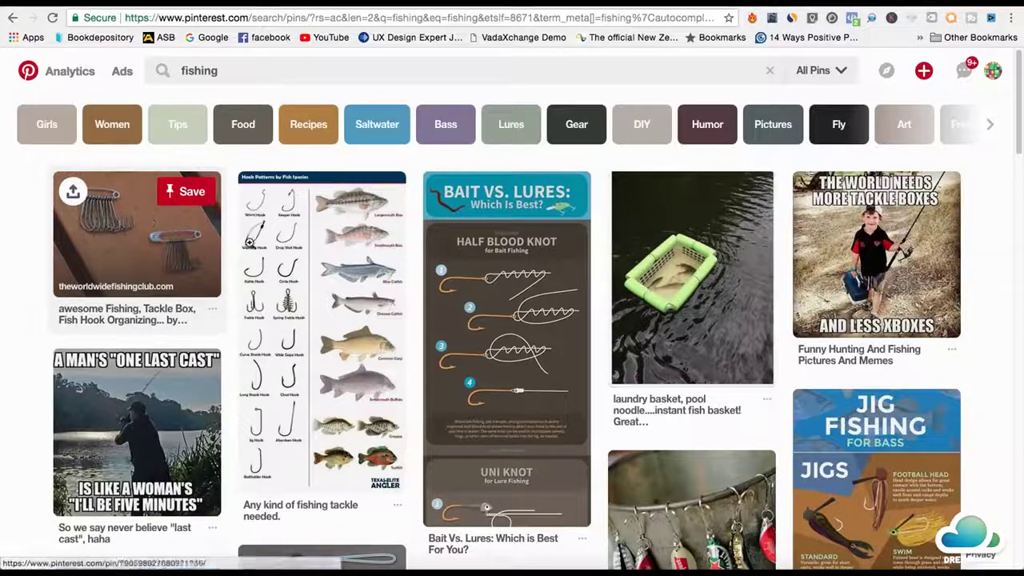
pyautogui.scroll(-1, 410, 308)
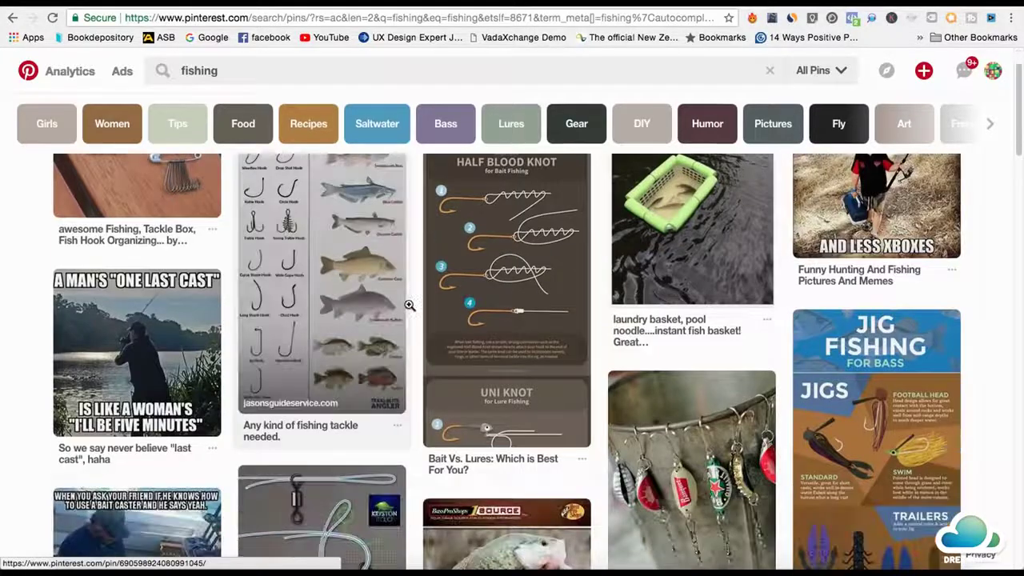
pyautogui.scroll(-2, 414, 306)
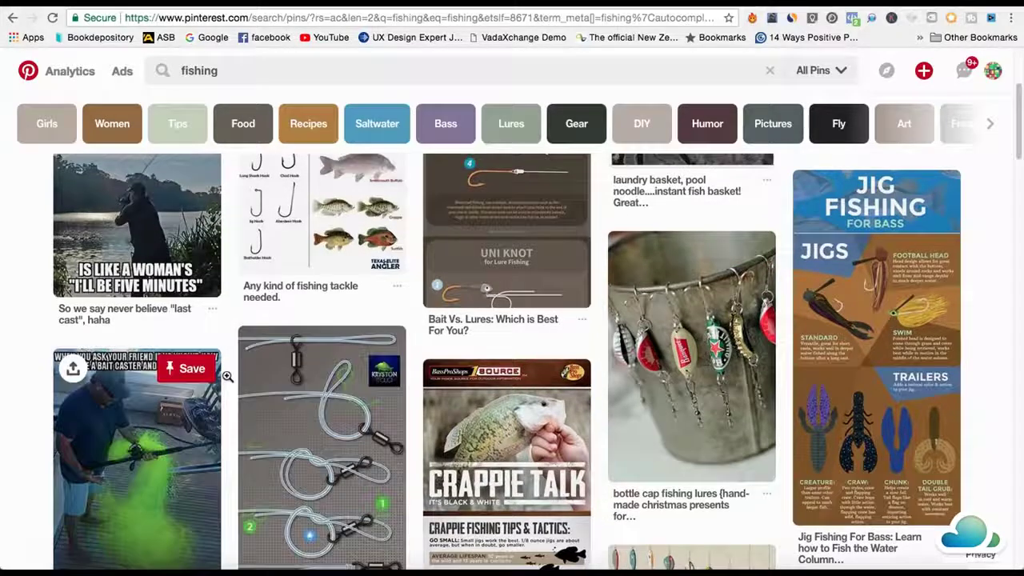
pyautogui.scroll(3, 226, 370)
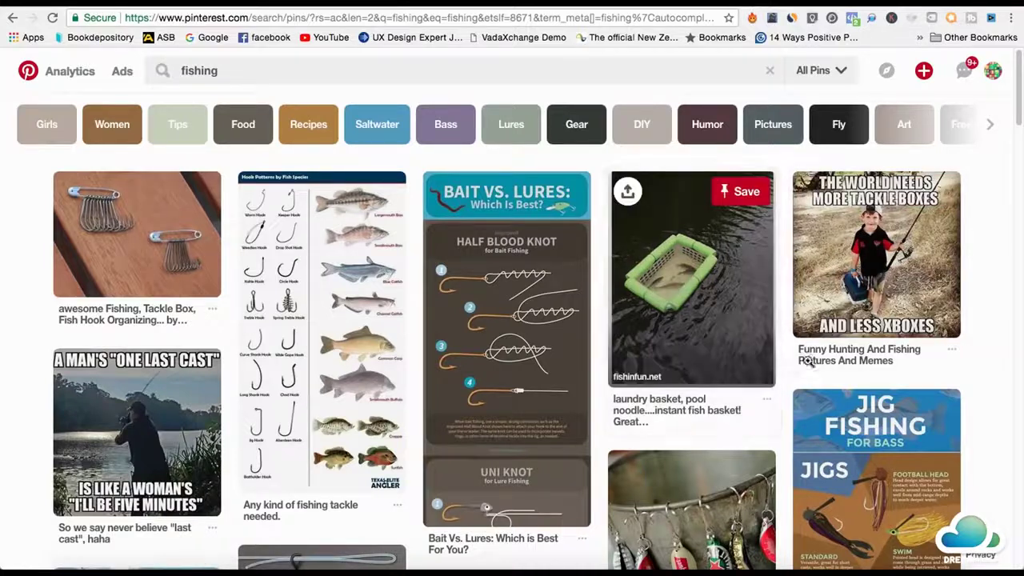
# Restrict the fishing search to boards and open the Fishing board whose cover shows a wooden rod rack.
pyautogui.click(808, 71)
pyautogui.click(795, 237)
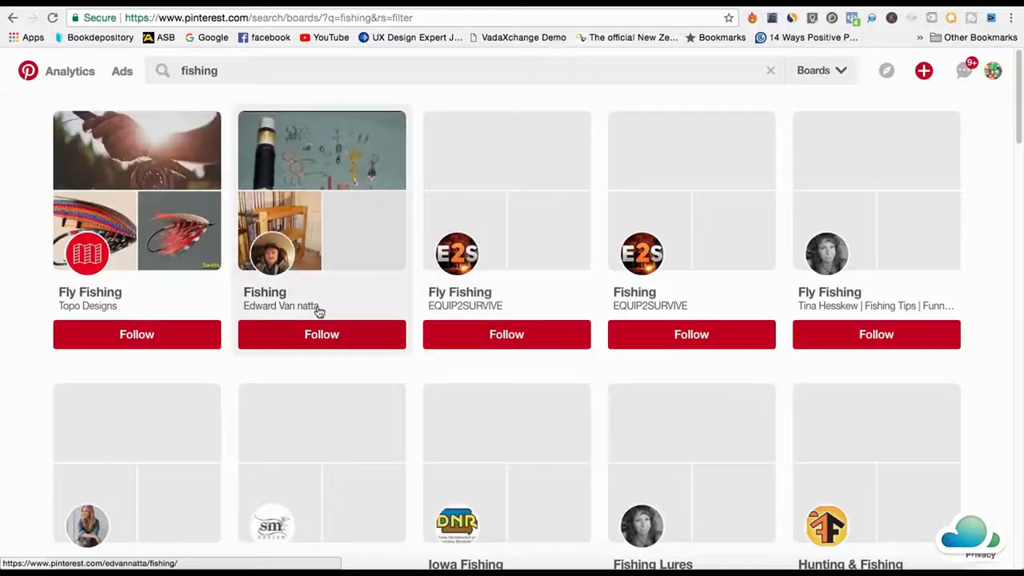
pyautogui.click(328, 253)
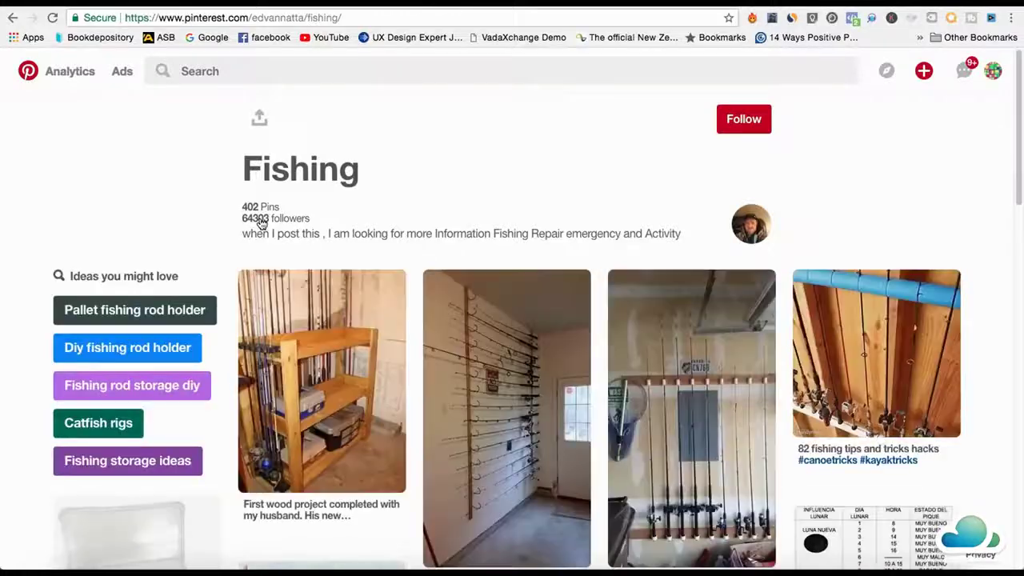
# Follow the first four accounts in the Fishing board's followers list and close the list.
pyautogui.click(260, 221)
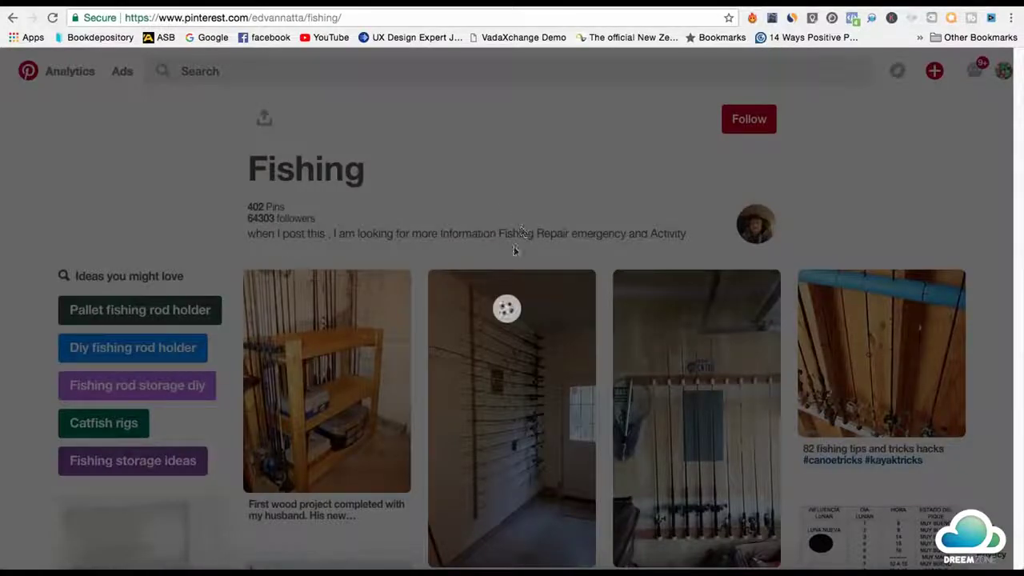
pyautogui.click(614, 159)
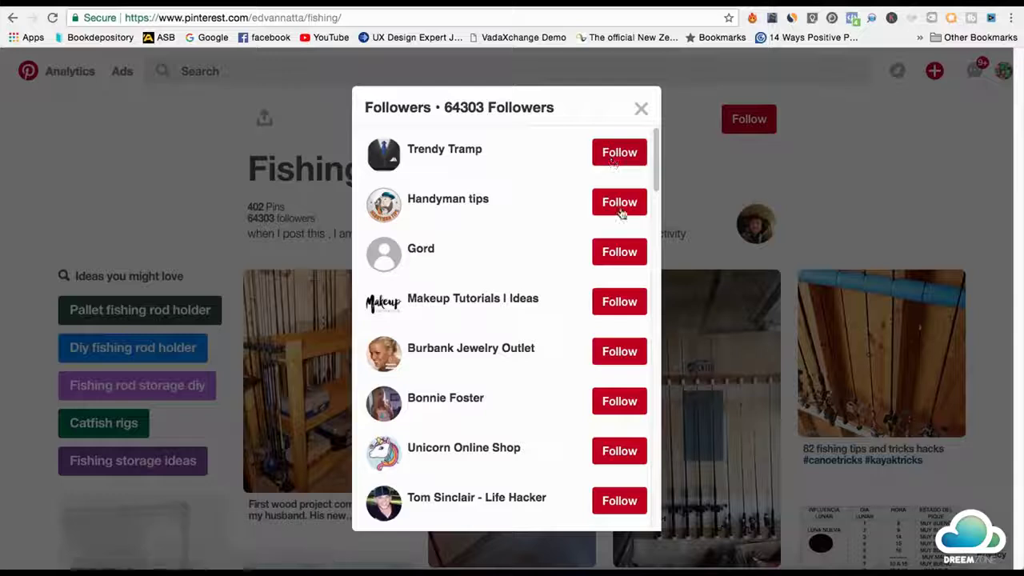
pyautogui.click(616, 204)
pyautogui.click(626, 253)
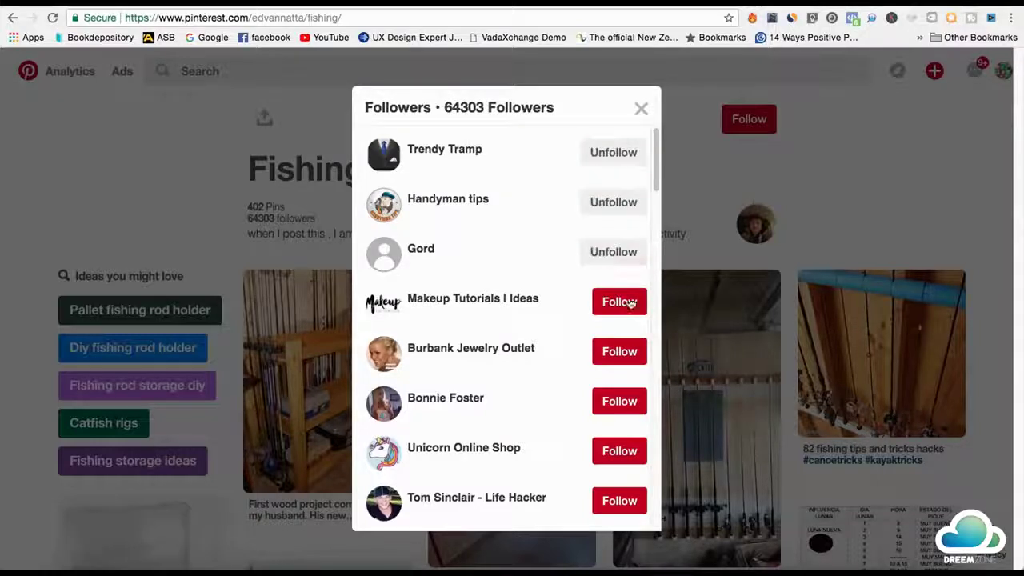
pyautogui.click(629, 300)
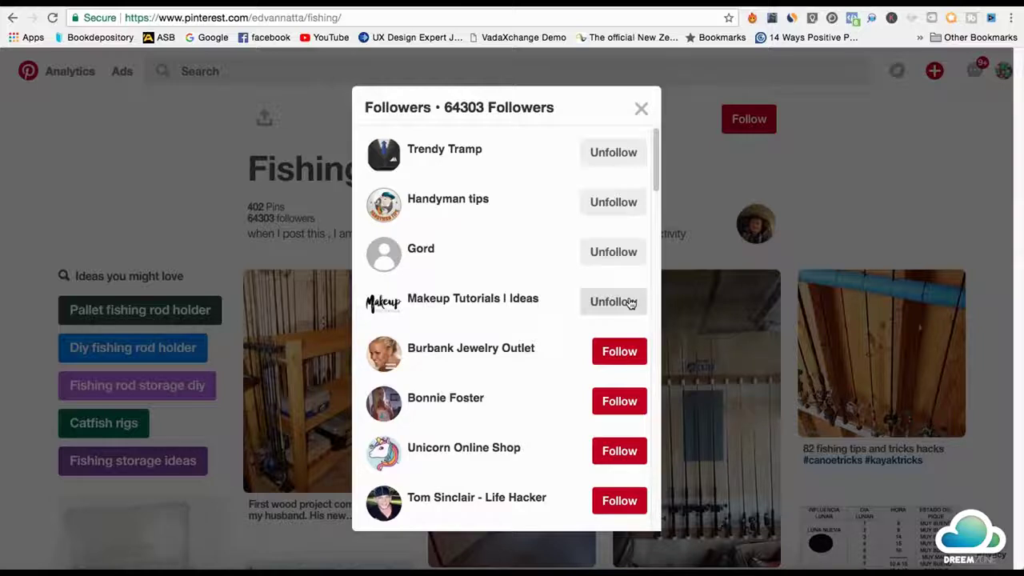
pyautogui.click(644, 111)
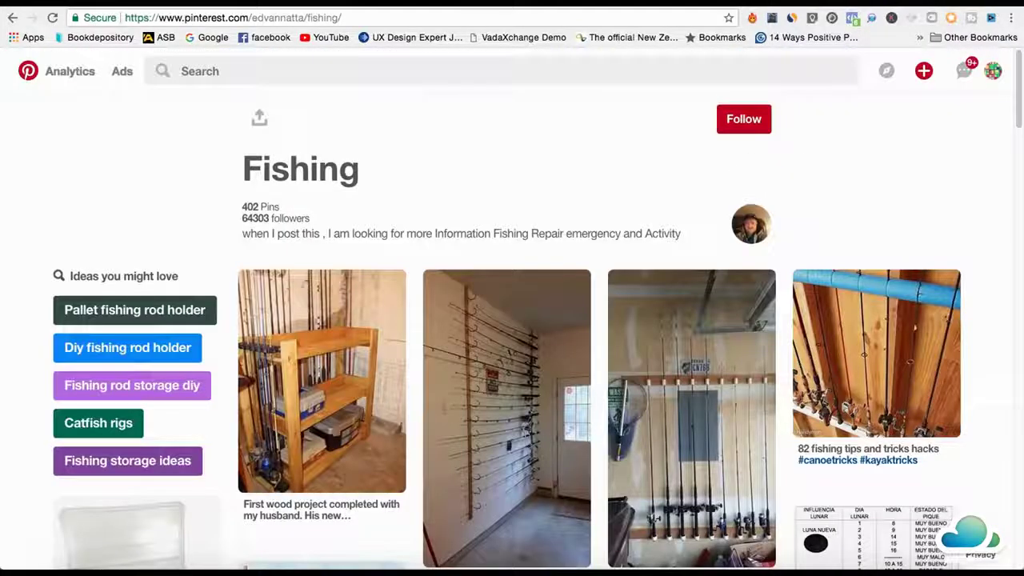
# Search the web for "fishing shopify store" in a new browser tab.
pyautogui.hotkey('ctrl', 't')
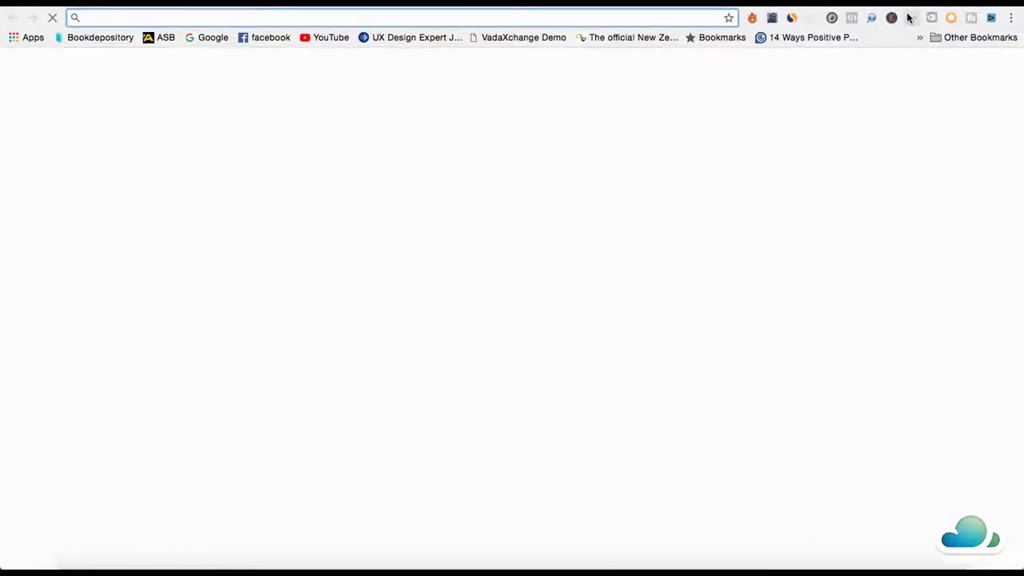
pyautogui.write('fishing s')
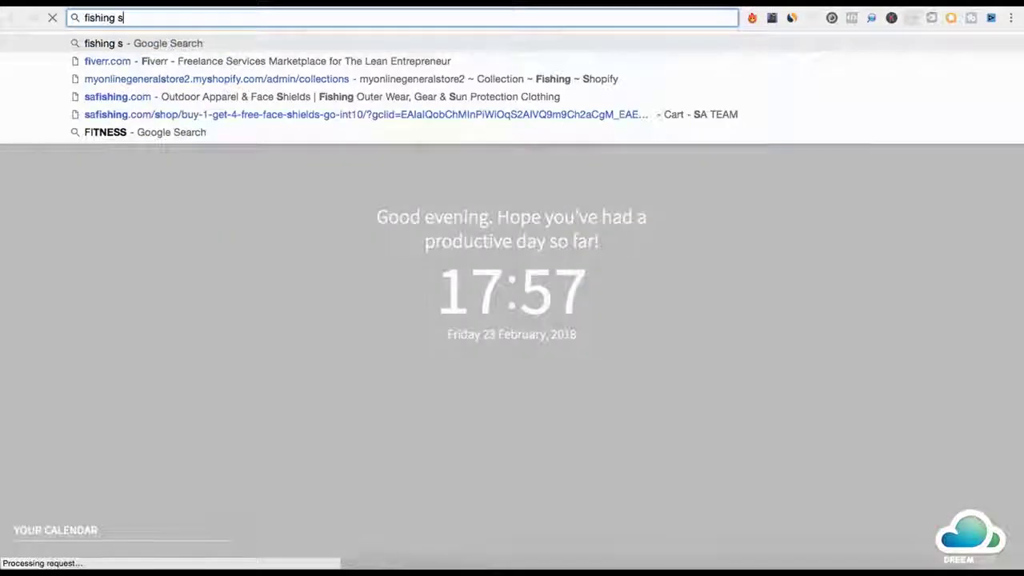
pyautogui.write('hopify')
pyautogui.write('store')
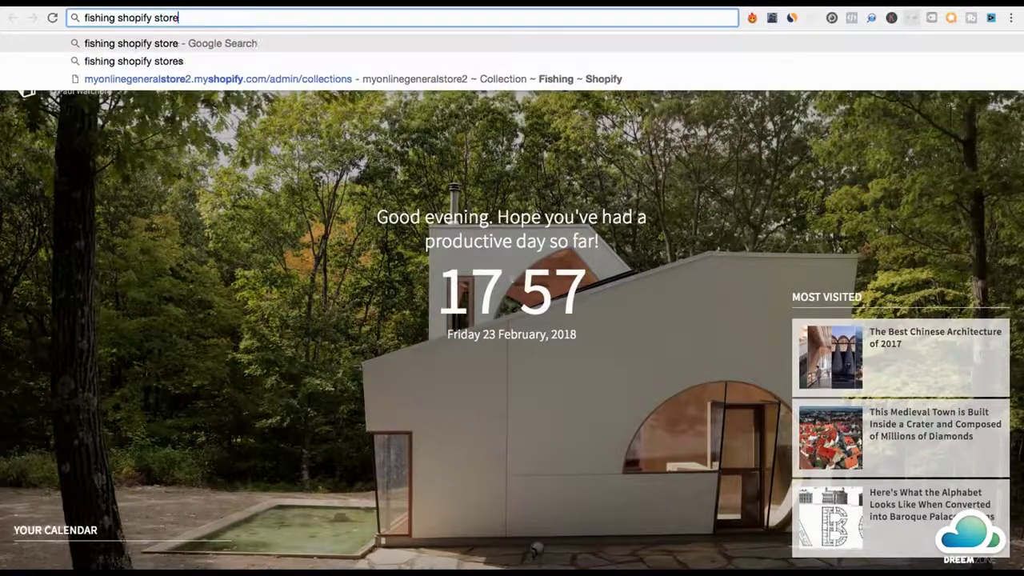
pyautogui.press('Return')
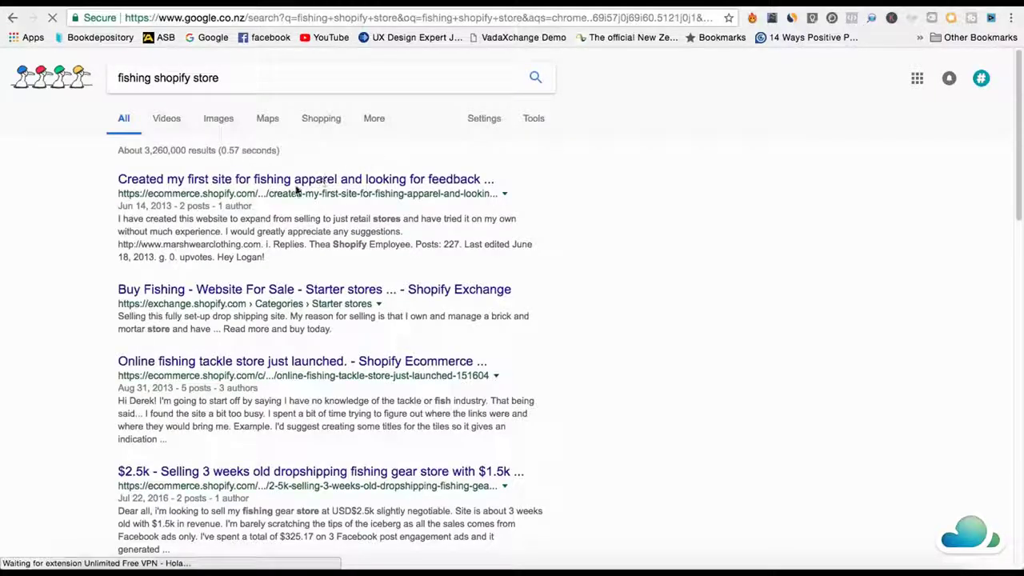
# Find the Fishing Mind store at fishingmind.com in the search results and open it.
pyautogui.scroll(-1, 297, 292)
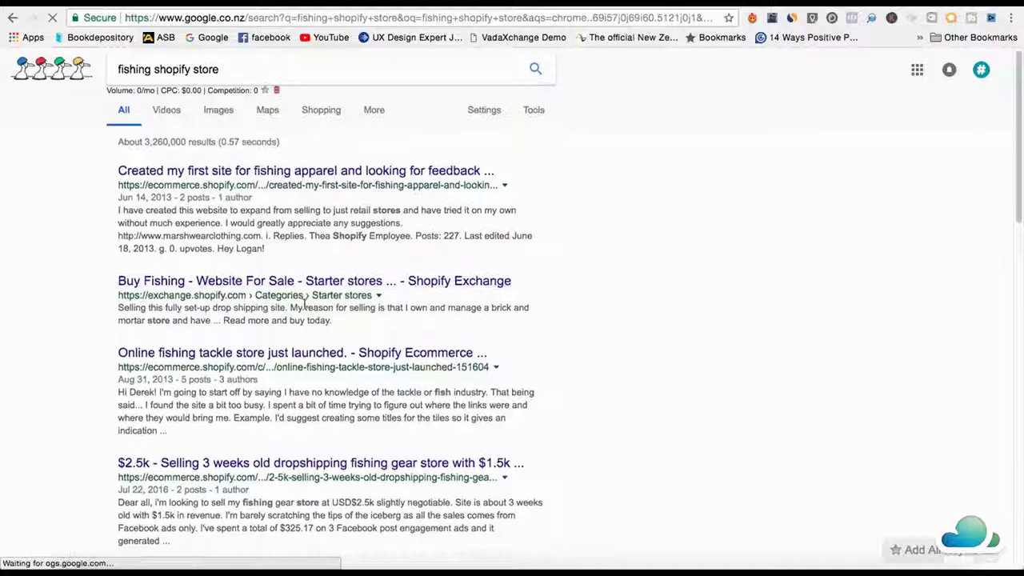
pyautogui.scroll(-5, 312, 315)
pyautogui.scroll(-1, 304, 338)
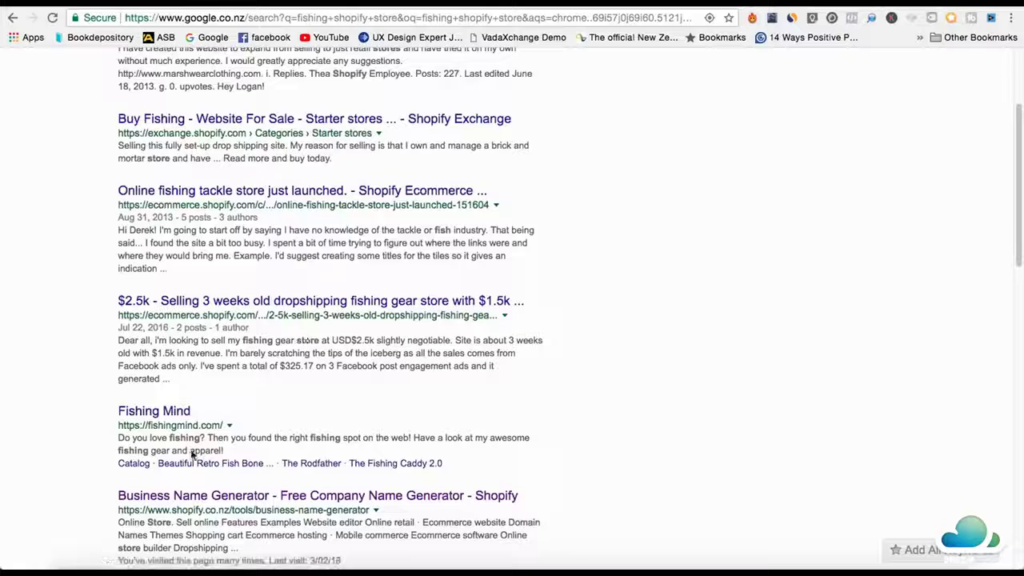
pyautogui.click(176, 413)
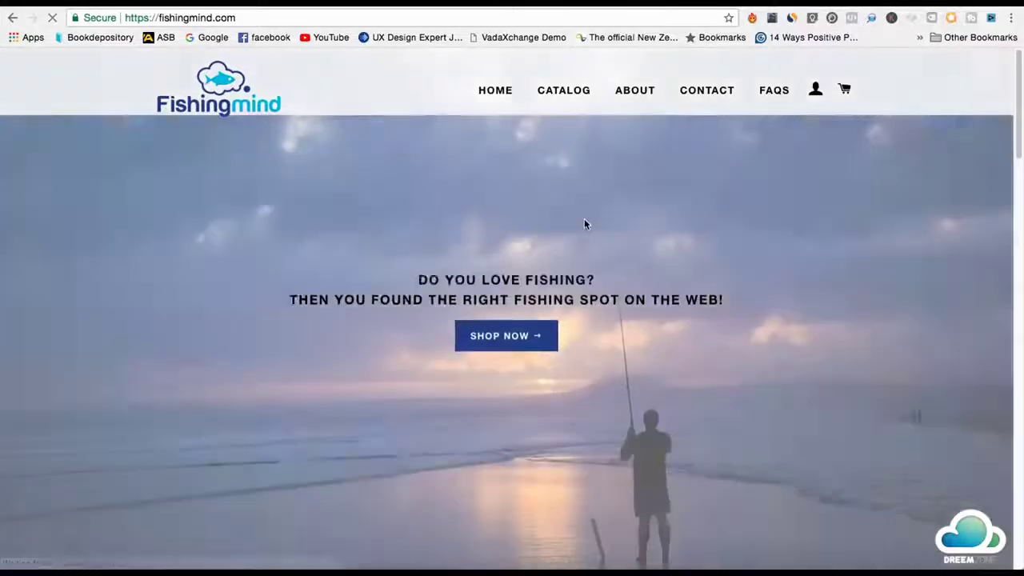
# Open the Beautiful Retro Fish Bone Necklace from the store's featured products and copy its web address.
pyautogui.scroll(-6, 563, 274)
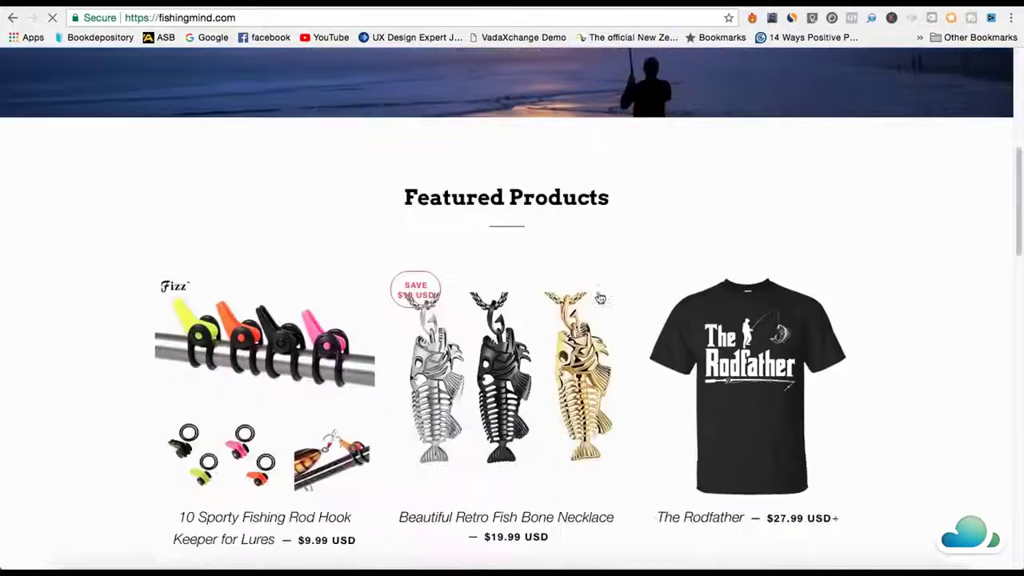
pyautogui.scroll(-2, 476, 348)
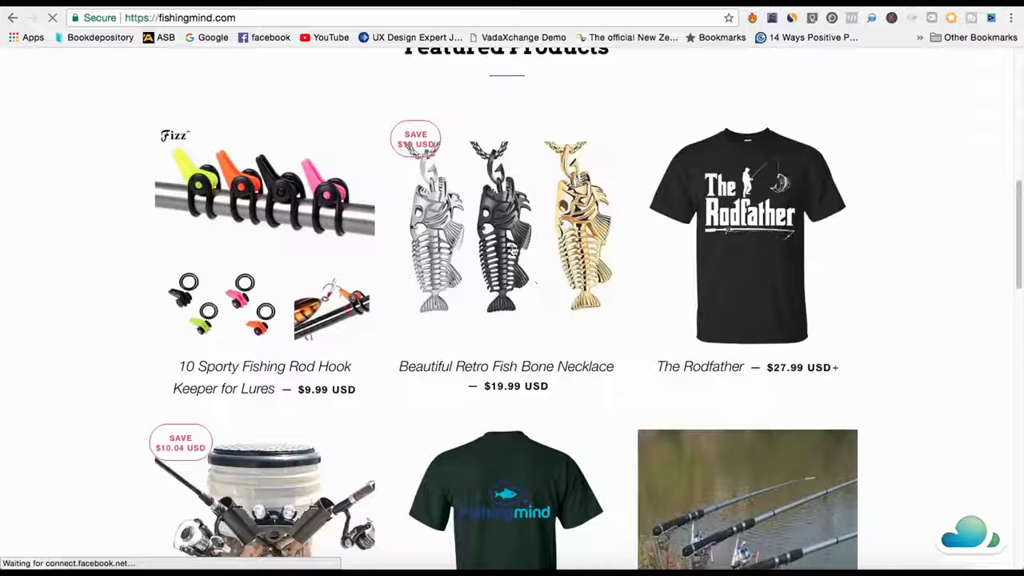
pyautogui.click(512, 251)
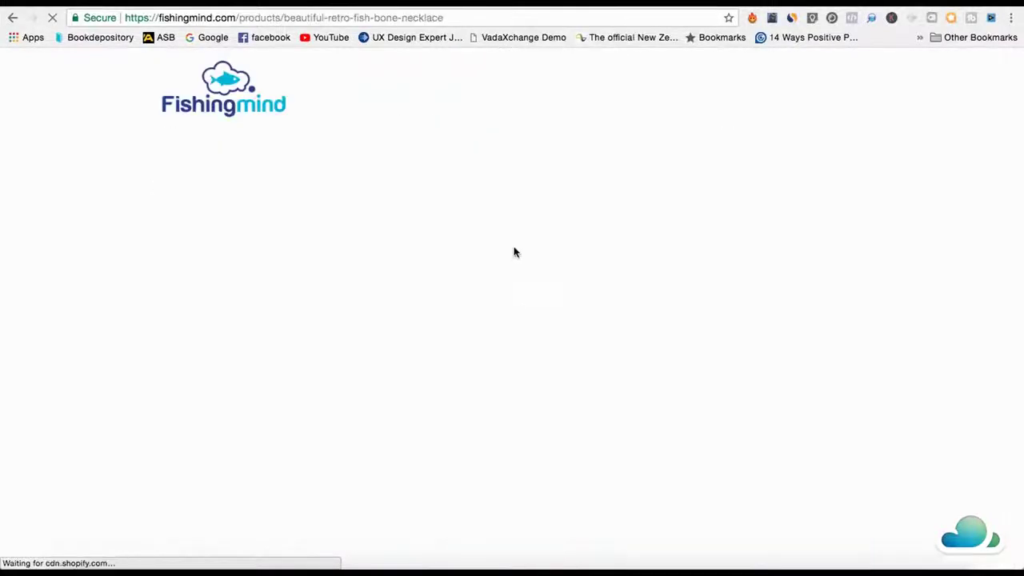
pyautogui.click(458, 17)
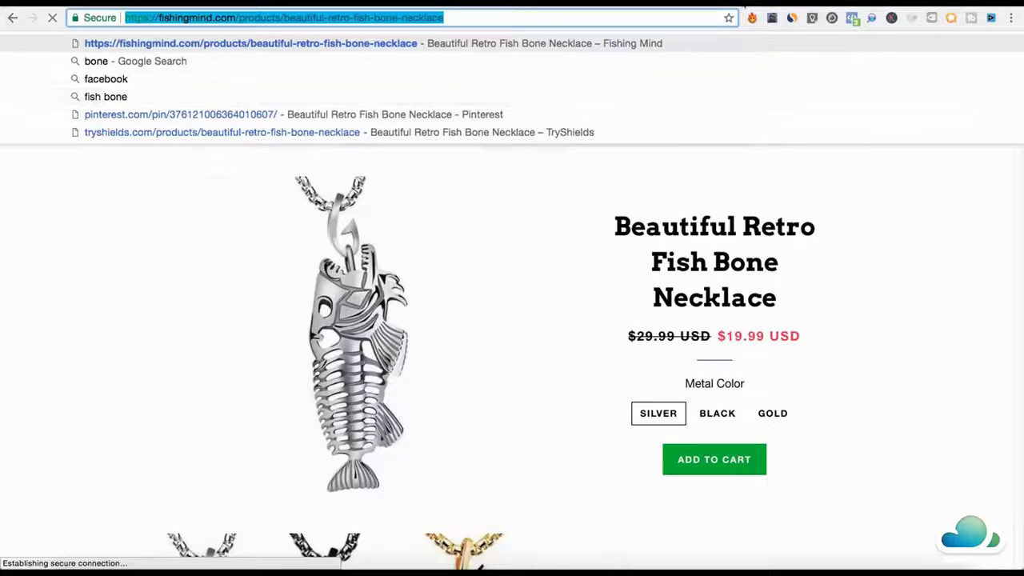
# Return to the Pinterest Fishing board and load the necklace page's images for a new pin by saving from its pasted web address.
pyautogui.hotkey('ctrl', 'Tab')
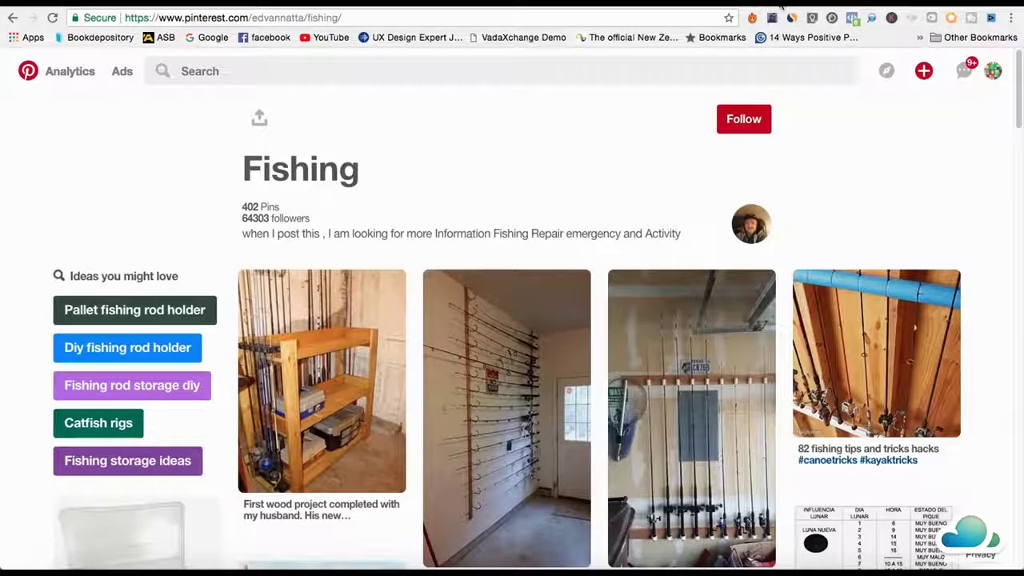
pyautogui.click(924, 71)
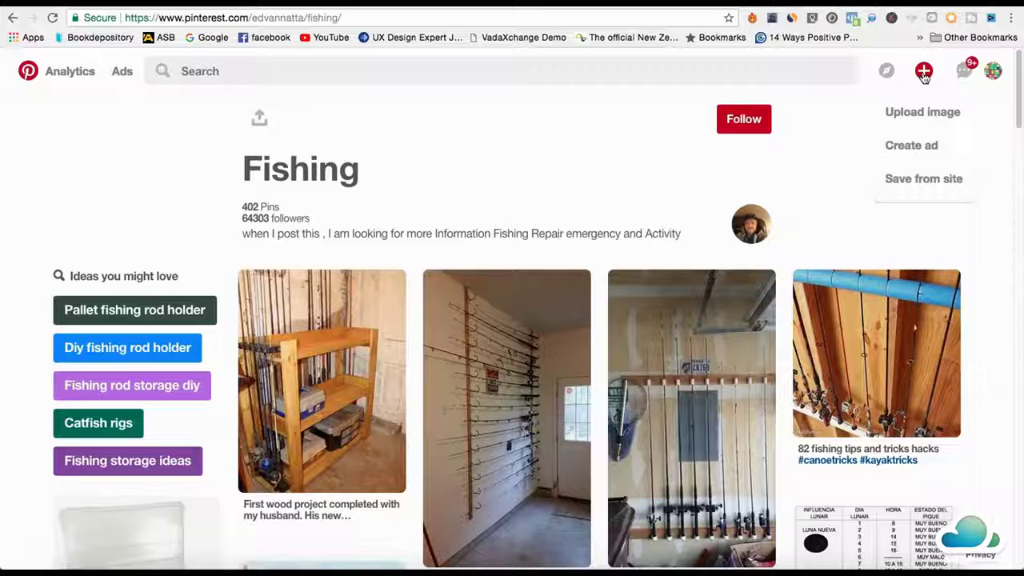
pyautogui.click(920, 181)
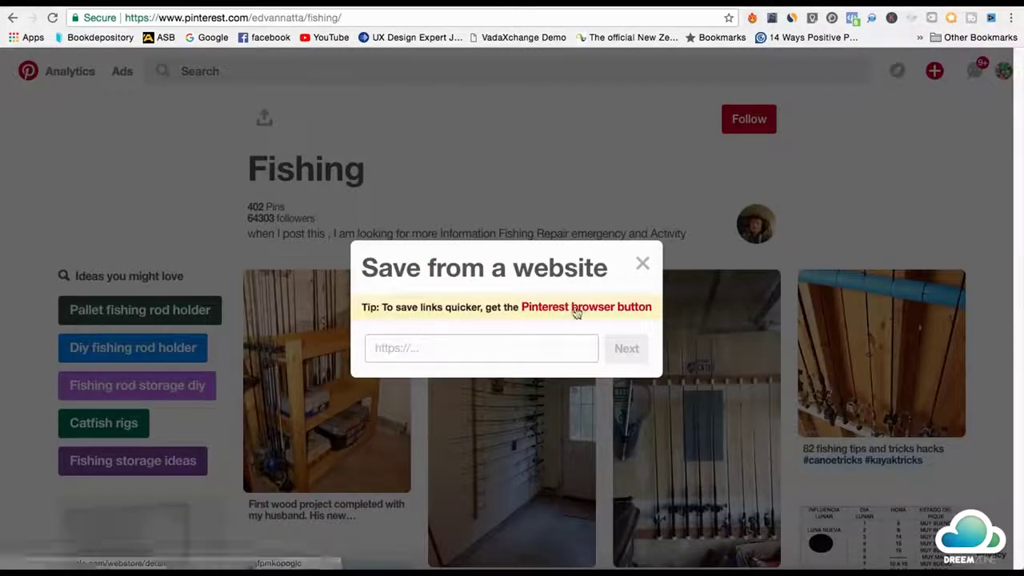
pyautogui.click(560, 356)
pyautogui.hotkey('ctrl', 'v')
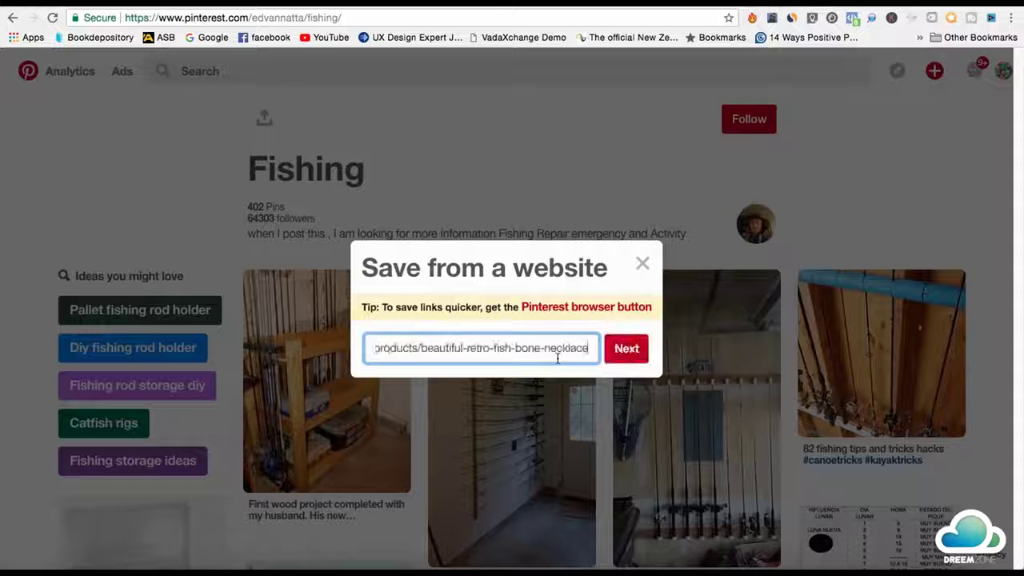
pyautogui.click(622, 362)
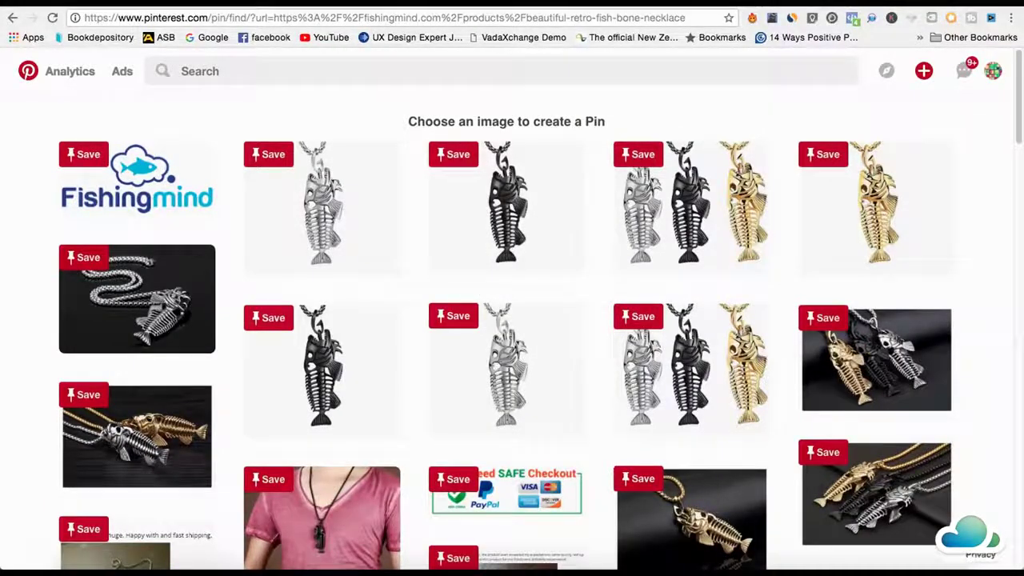
# Look over the necklace's product page on Fishing Mind again and return to the image choices for the new pin.
pyautogui.press('super+w')
pyautogui.press('super+l')
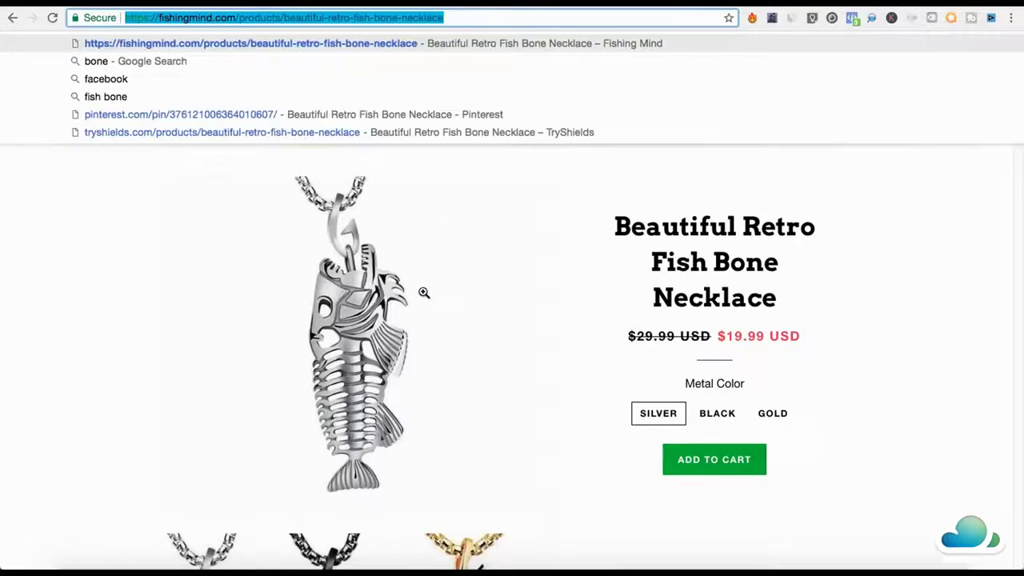
pyautogui.scroll(-2, 500, 303)
pyautogui.scroll(3, 510, 295)
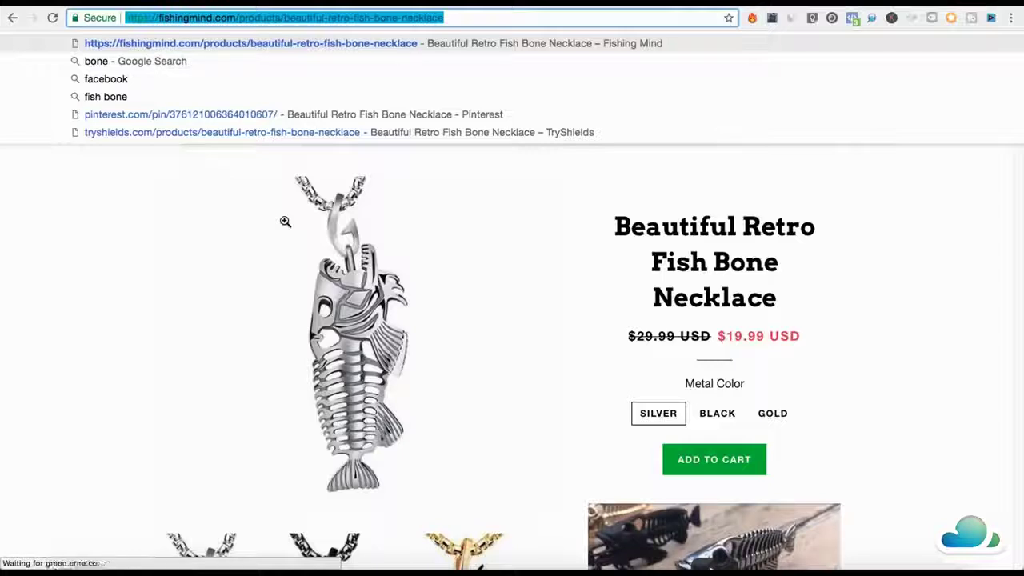
pyautogui.click(57, 262)
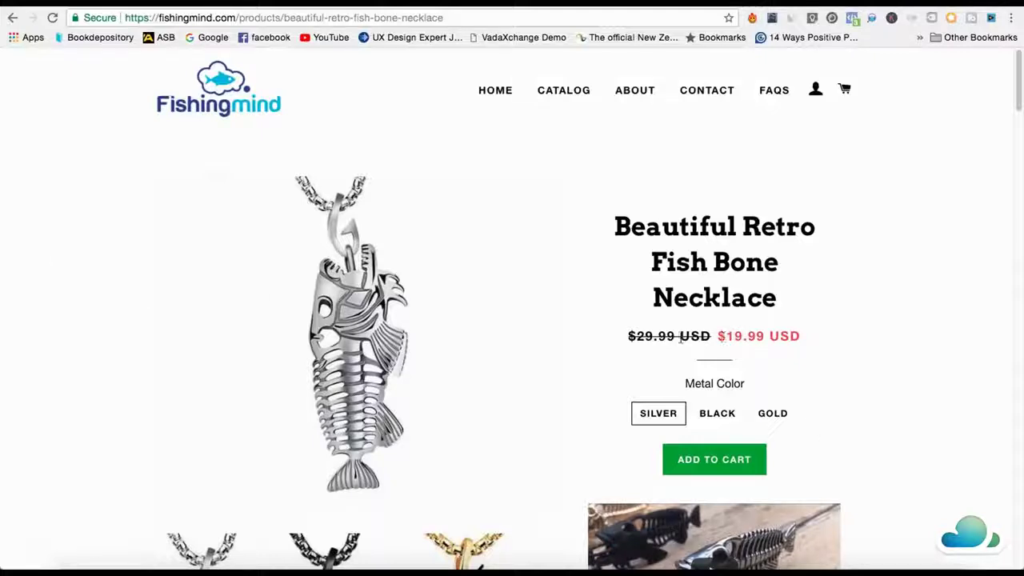
pyautogui.click(852, 18)
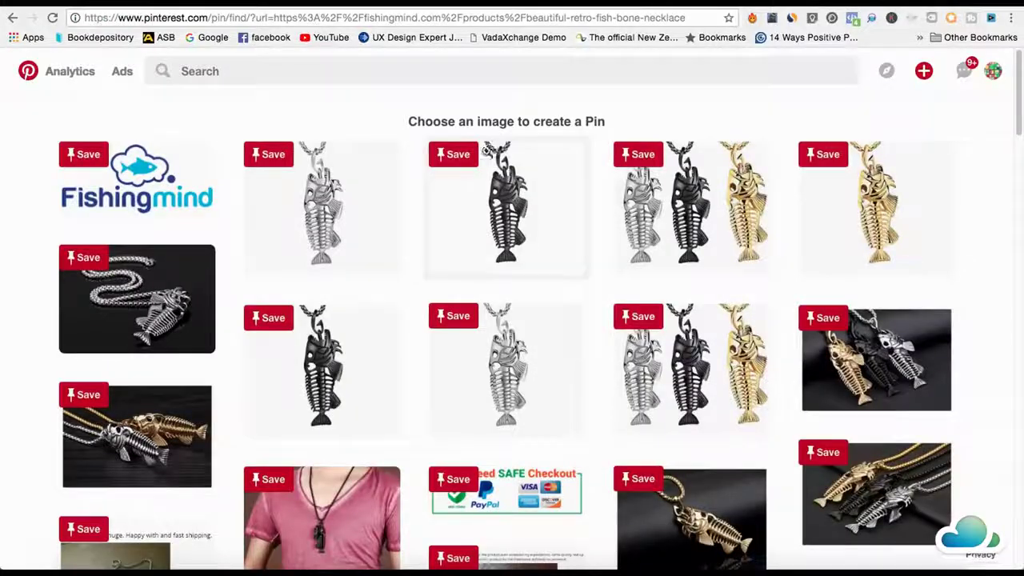
# Save the black fish bone necklace image as a pin to a new non-secret board named Fishing.
pyautogui.click(458, 155)
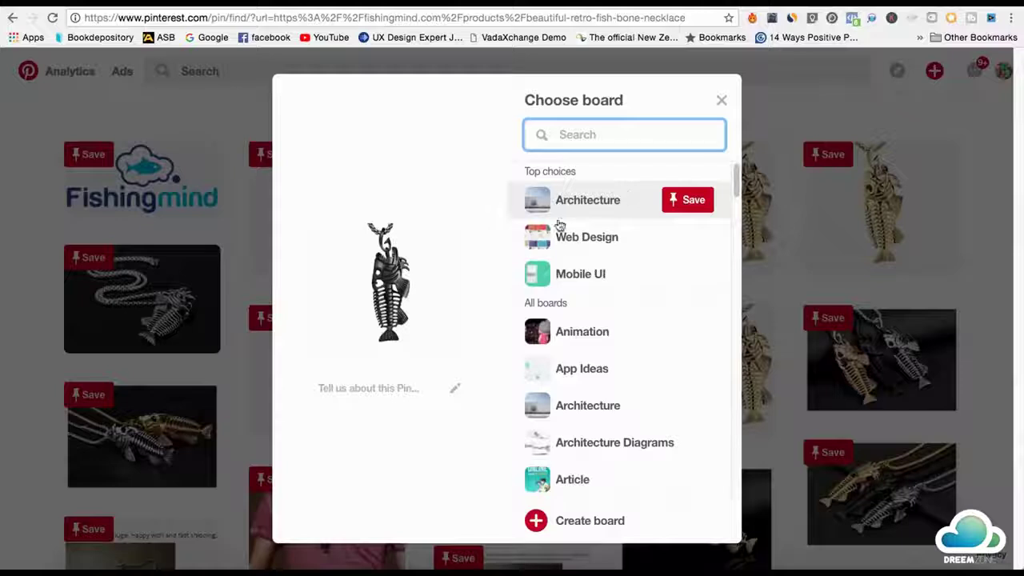
pyautogui.click(636, 532)
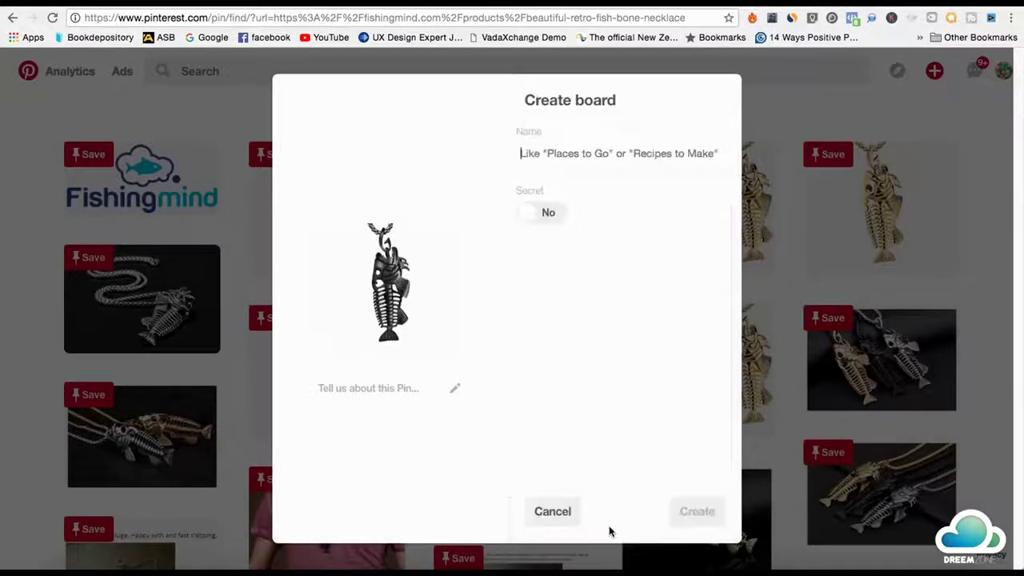
pyautogui.write('Fishing')
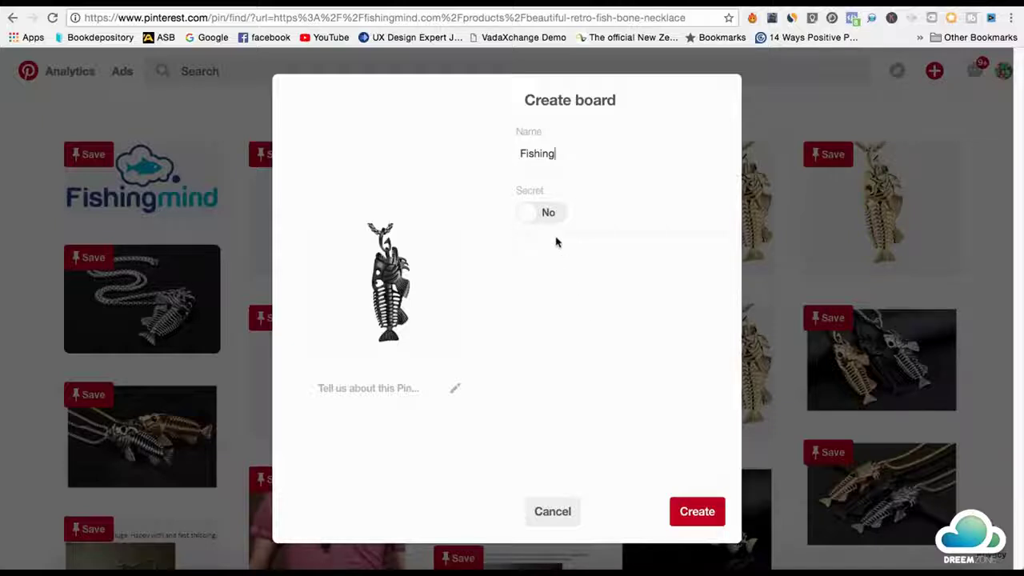
pyautogui.click(697, 511)
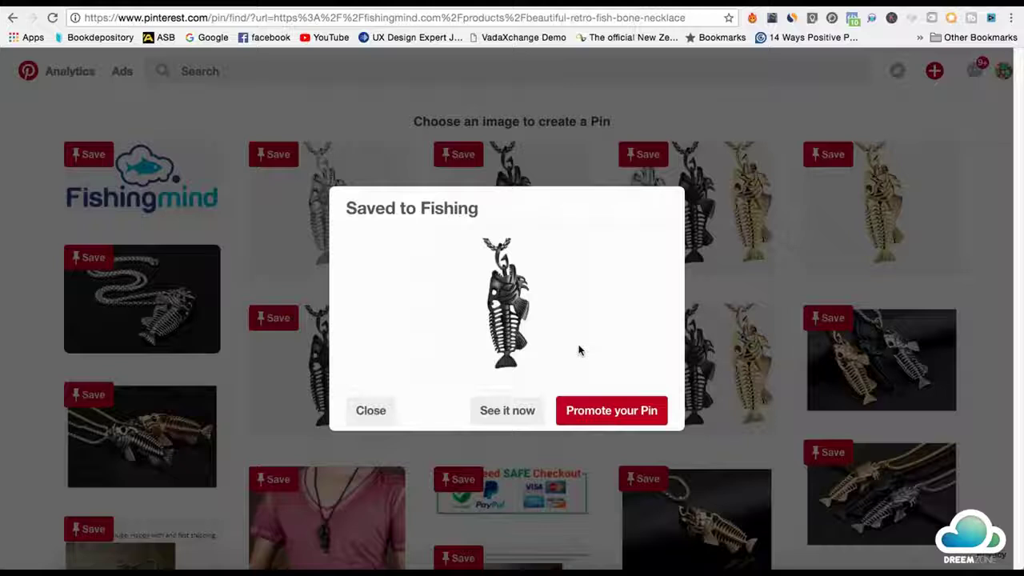
# View the saved necklace pin, dismissing the iCloud alert, and check the board choices for saving it again without picking one.
pyautogui.click(521, 410)
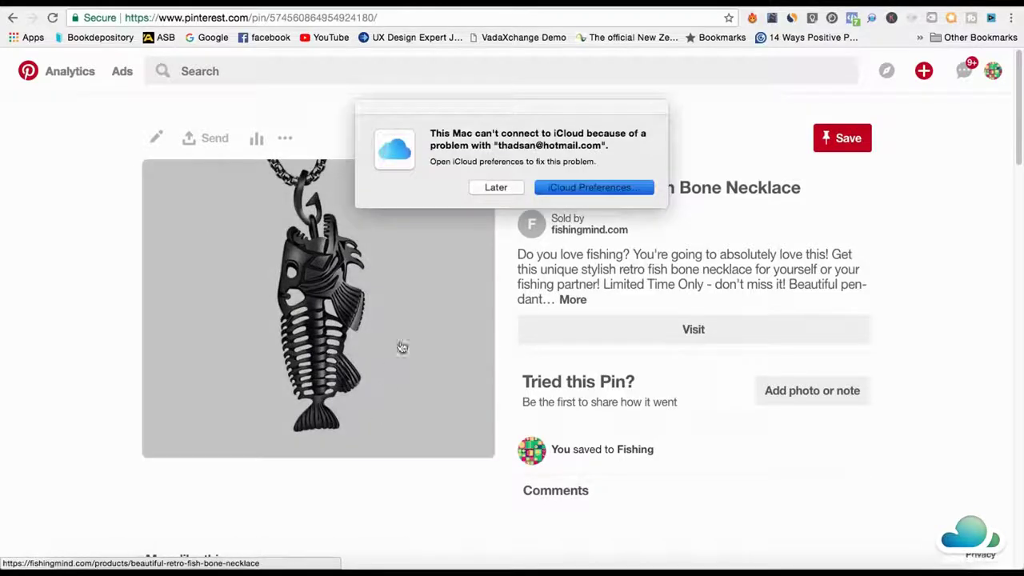
pyautogui.click(495, 187)
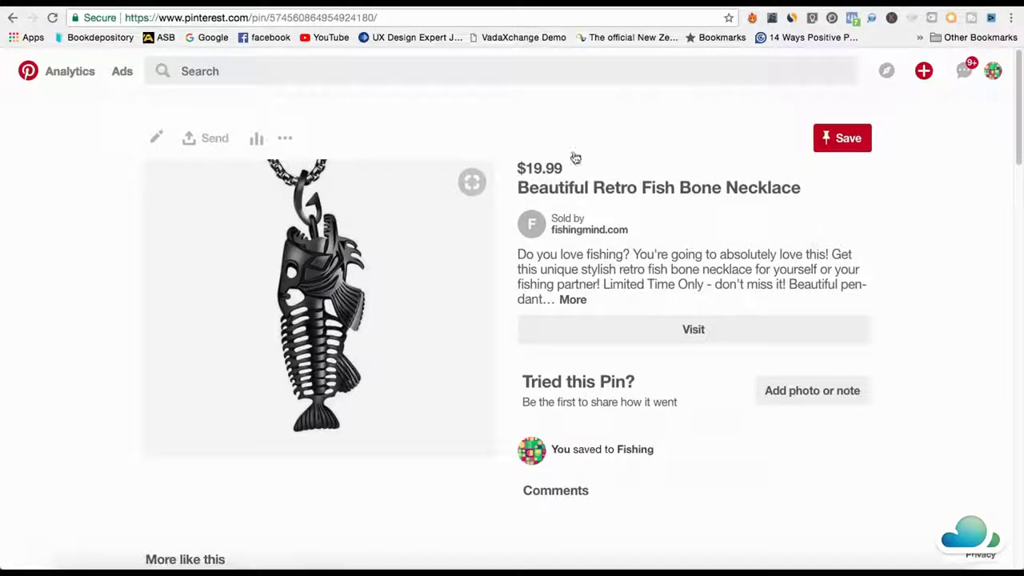
pyautogui.click(841, 150)
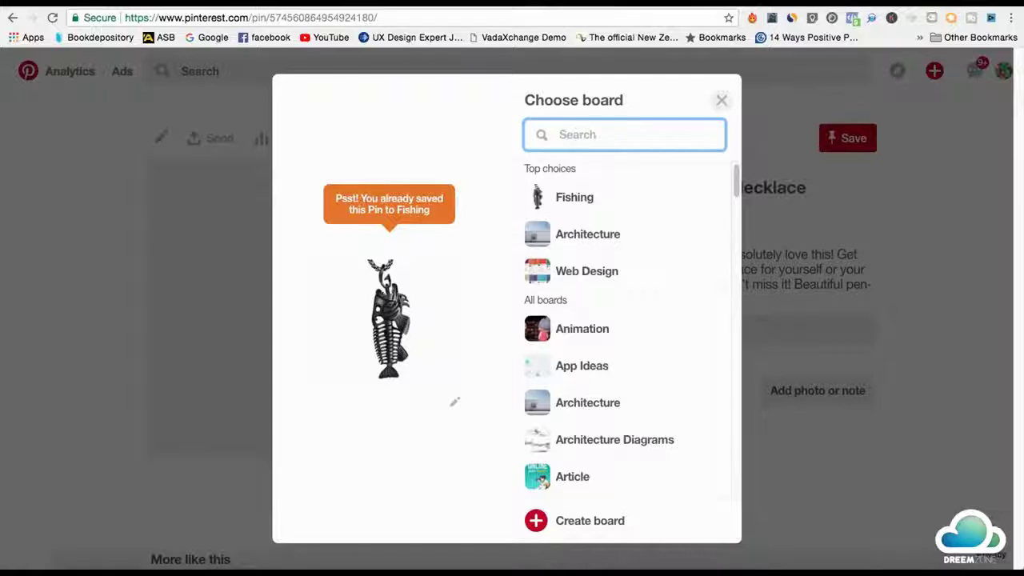
pyautogui.click(721, 103)
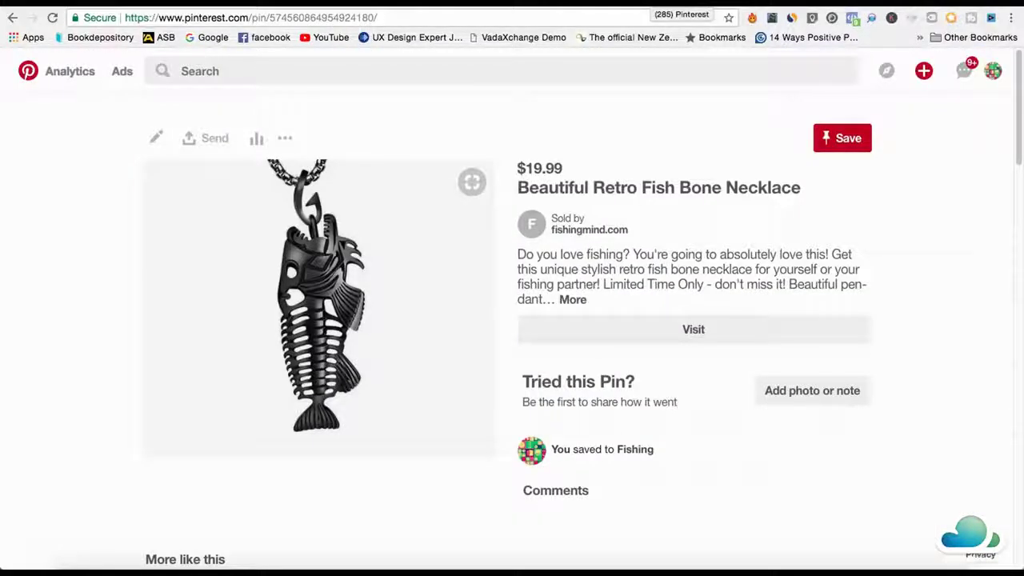
# Open the Travel board from the profile's boards and look through its pins.
pyautogui.click(993, 70)
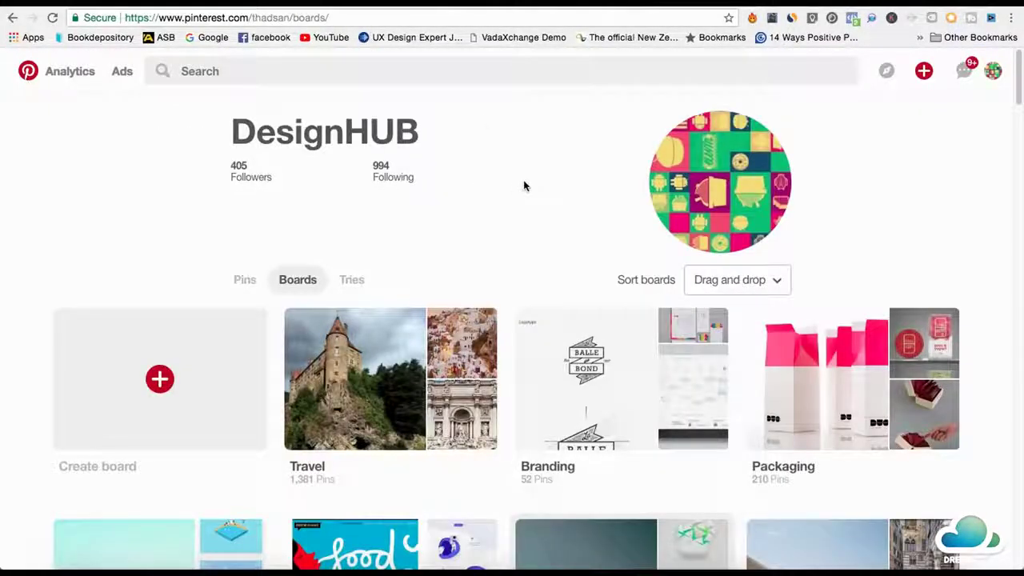
pyautogui.click(436, 376)
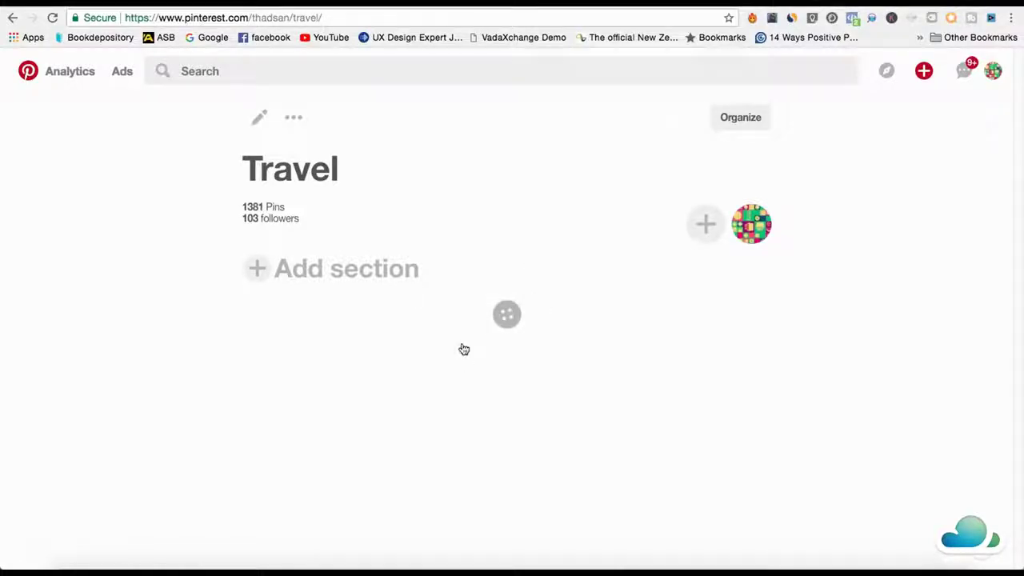
pyautogui.scroll(-3, 583, 318)
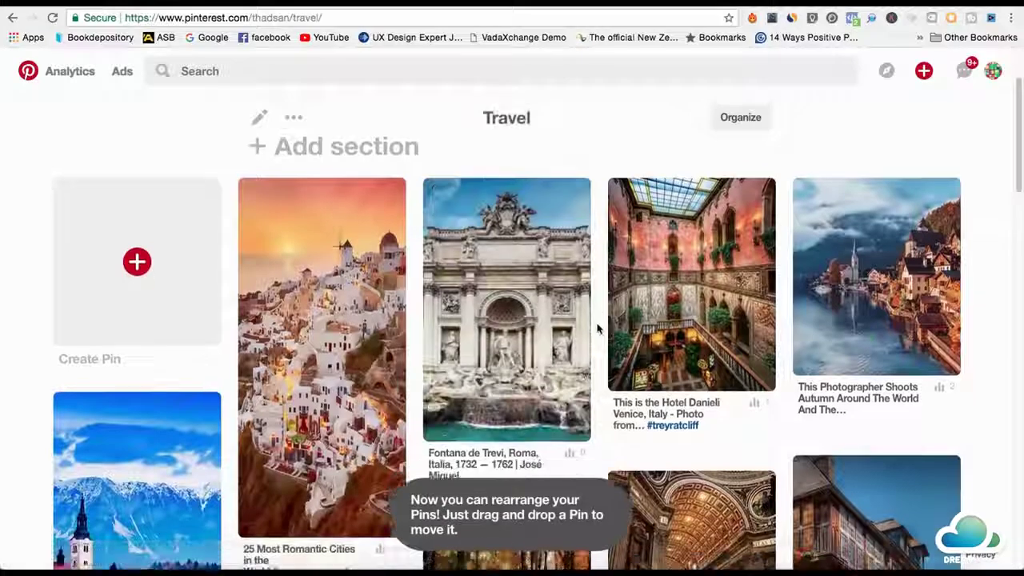
pyautogui.scroll(-3, 598, 324)
pyautogui.scroll(-1, 512, 307)
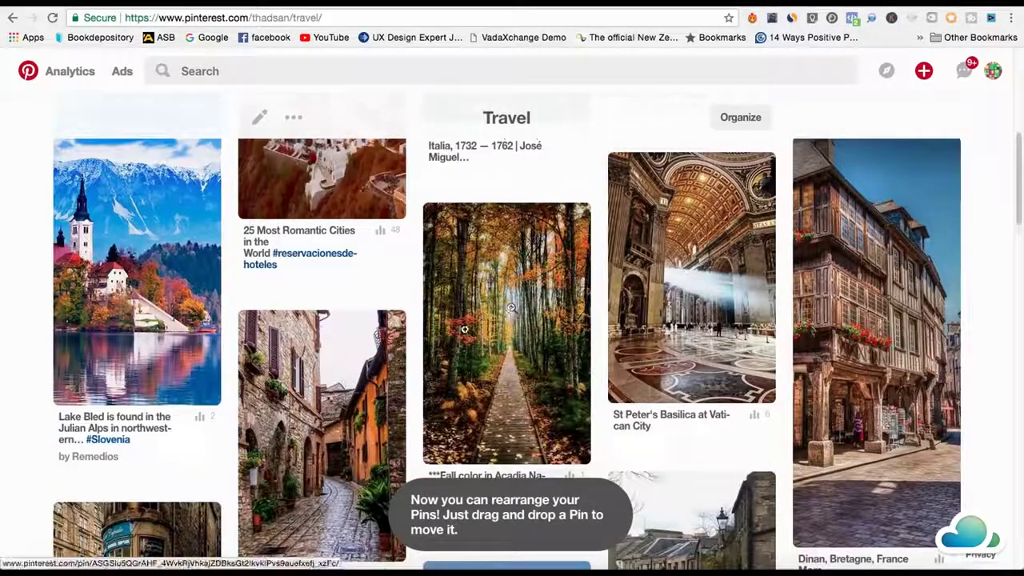